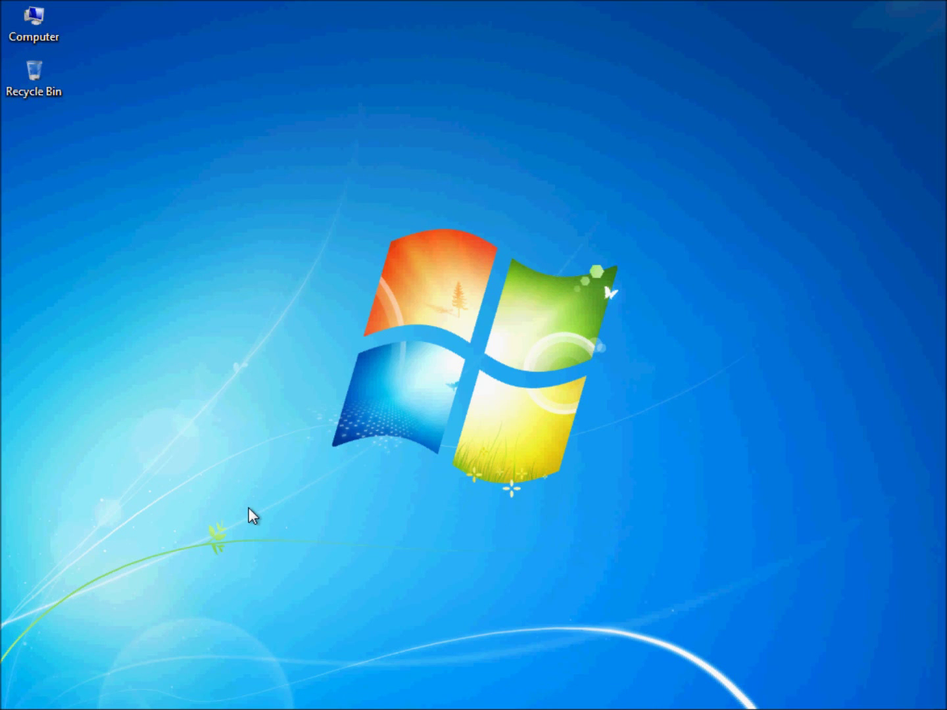
Lock the computer to check the logon screen, then log back in to the desktop.
left_click(8, 699)
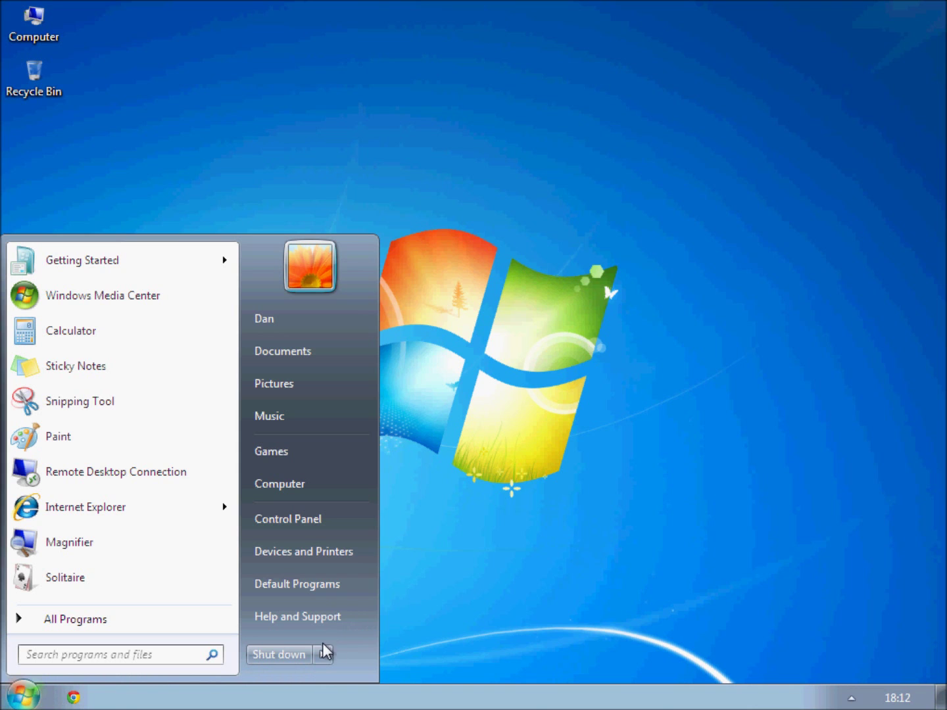
mouse_move(324, 654)
left_click(388, 606)
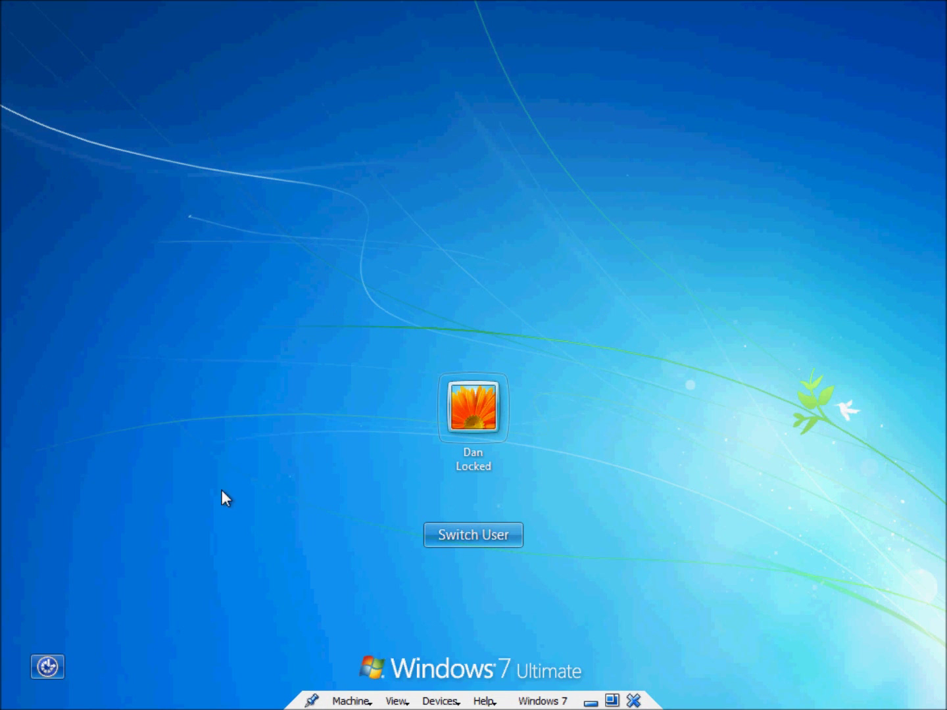
left_click(438, 410)
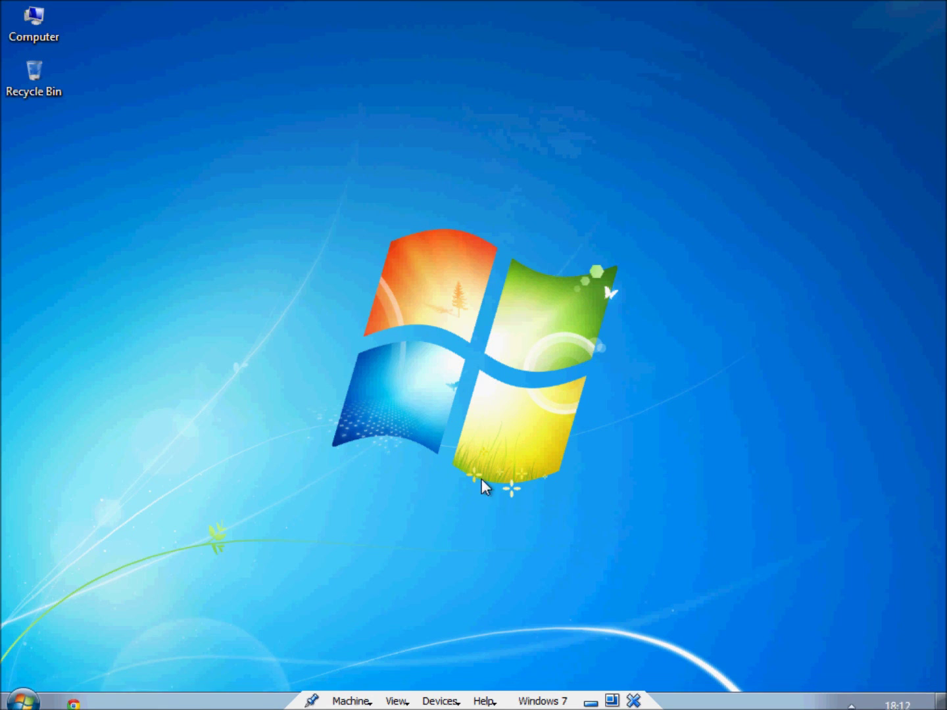
left_click(397, 701)
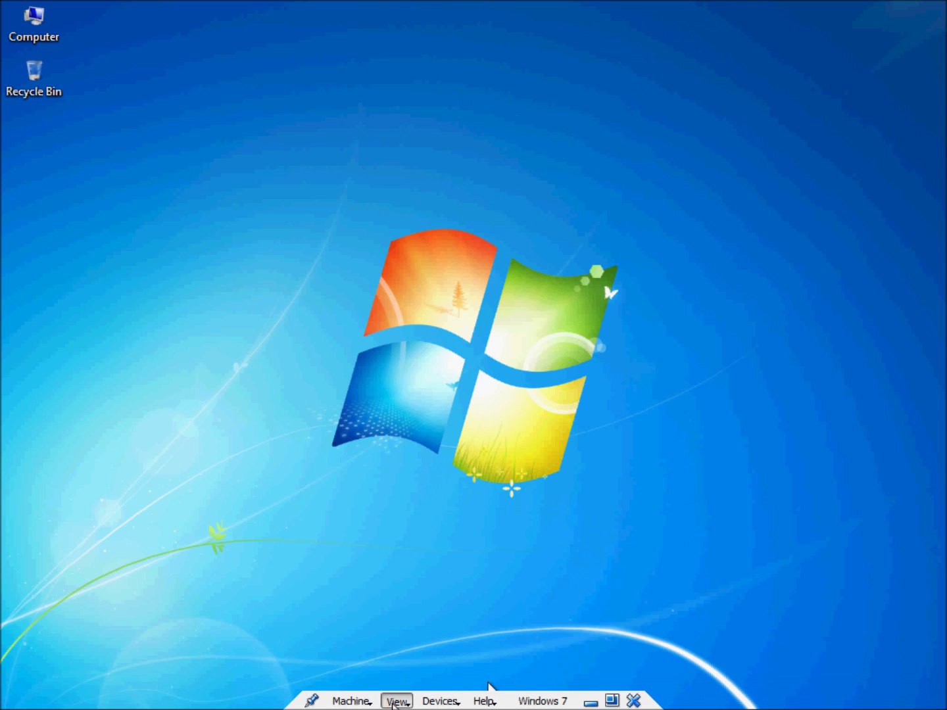
left_click(286, 534)
Search Google Images in Chrome for 'wallapper'.
left_click(75, 697)
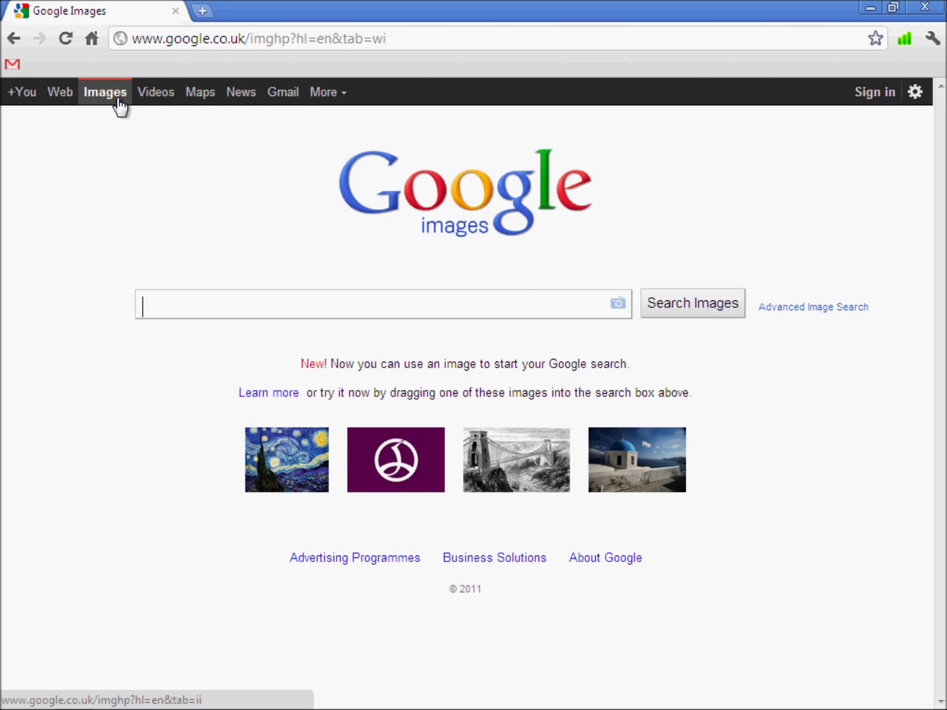
type("wallapper")
key("Return")
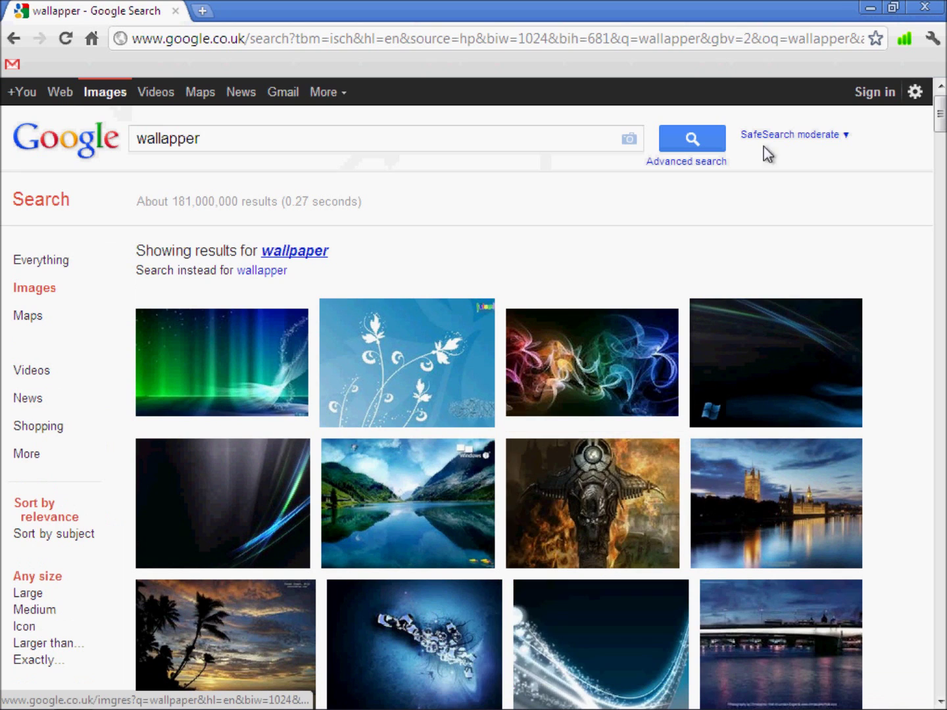
left_click(859, 5)
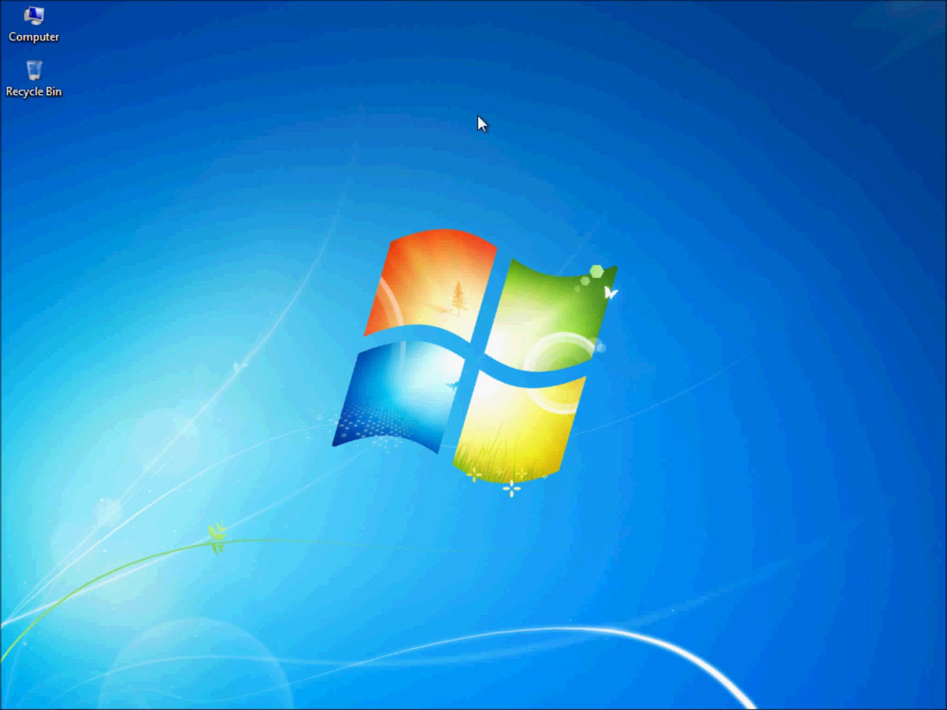
right_click(296, 242)
mouse_move(308, 254)
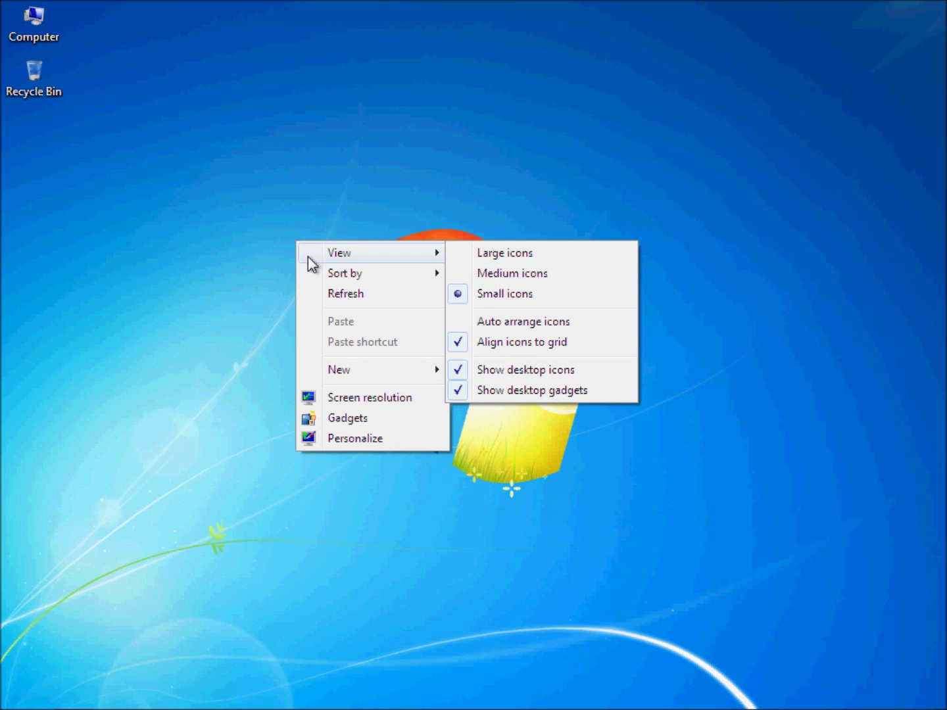
left_click(403, 395)
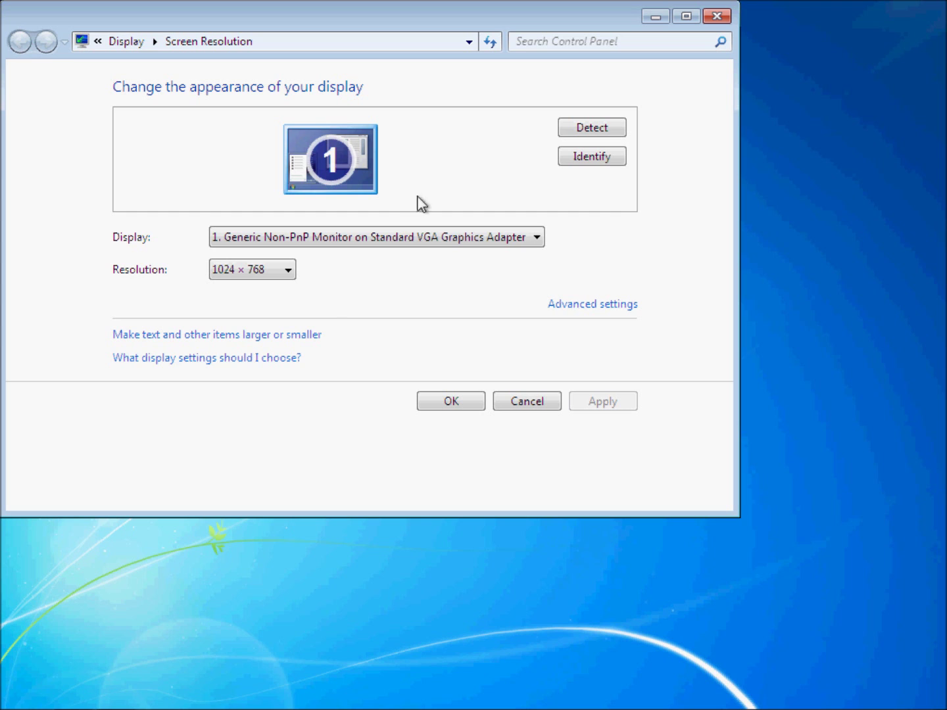
left_click(726, 23)
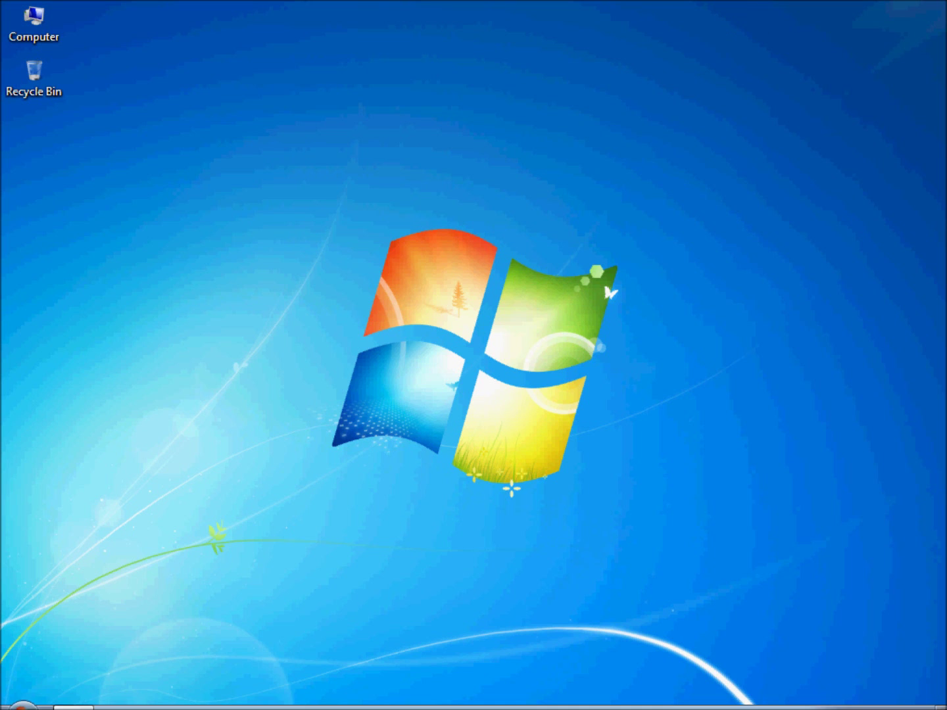
Re-search with the corrected spelling 'wallpaper' and filter results to exactly 1024×768.
left_click(74, 697)
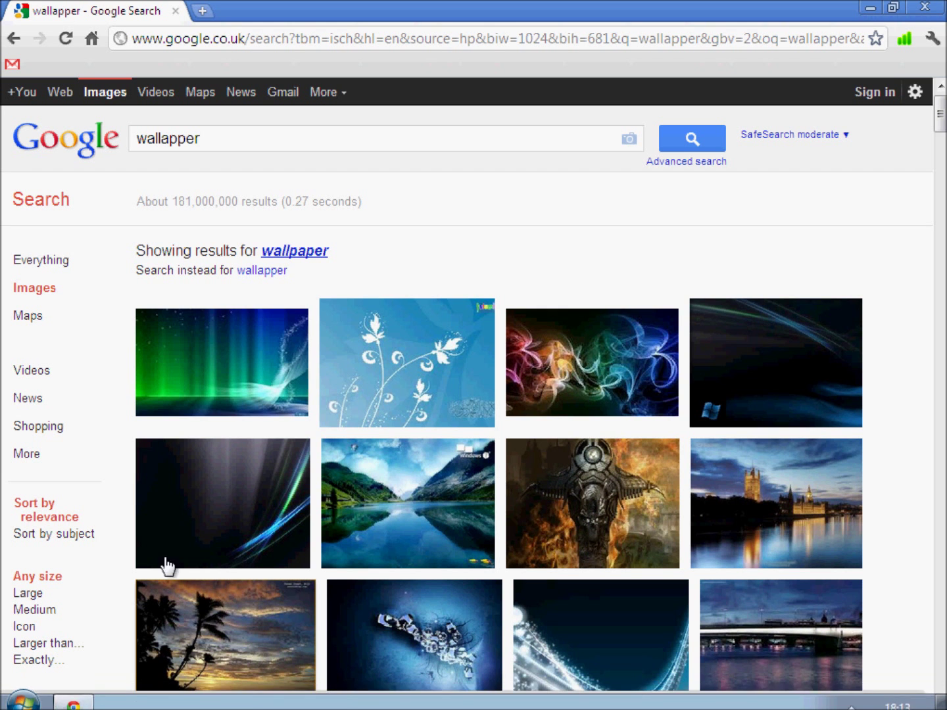
left_click(321, 251)
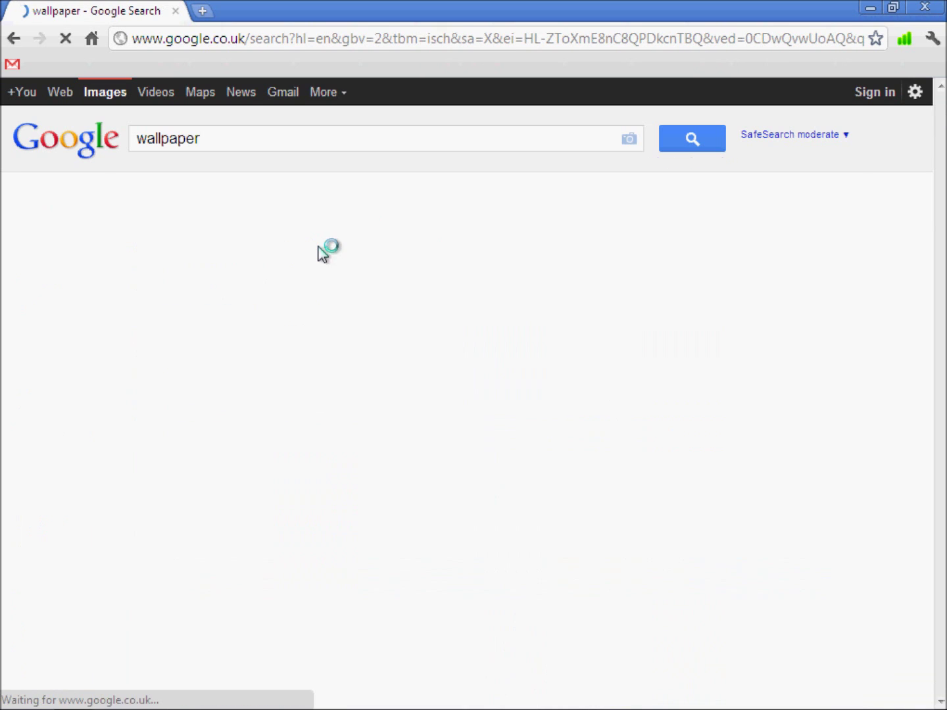
scroll(26, 488, "down", 3)
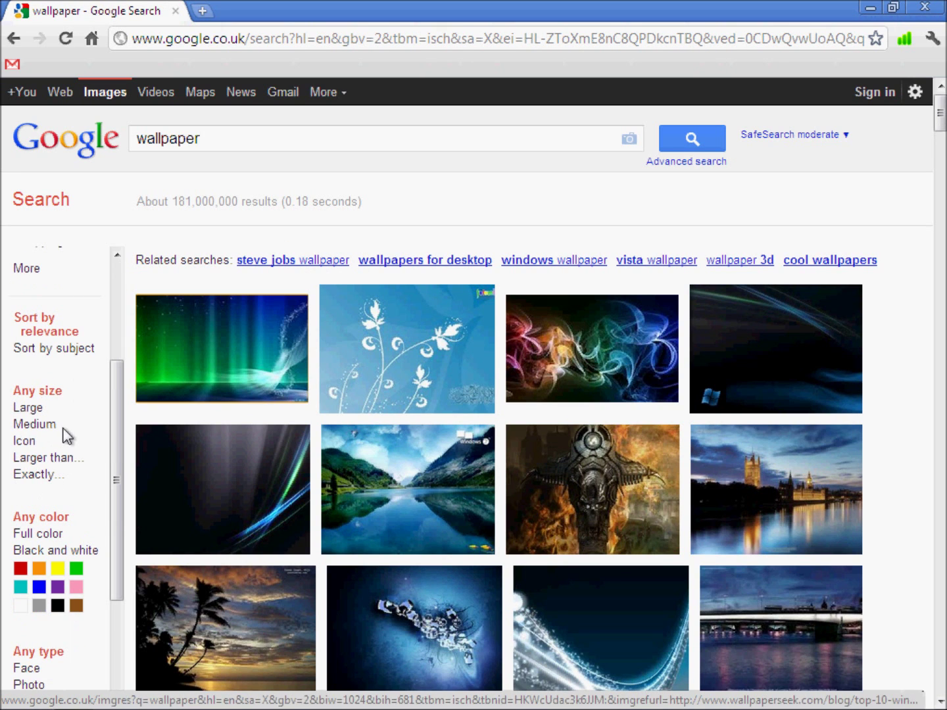
left_click(33, 475)
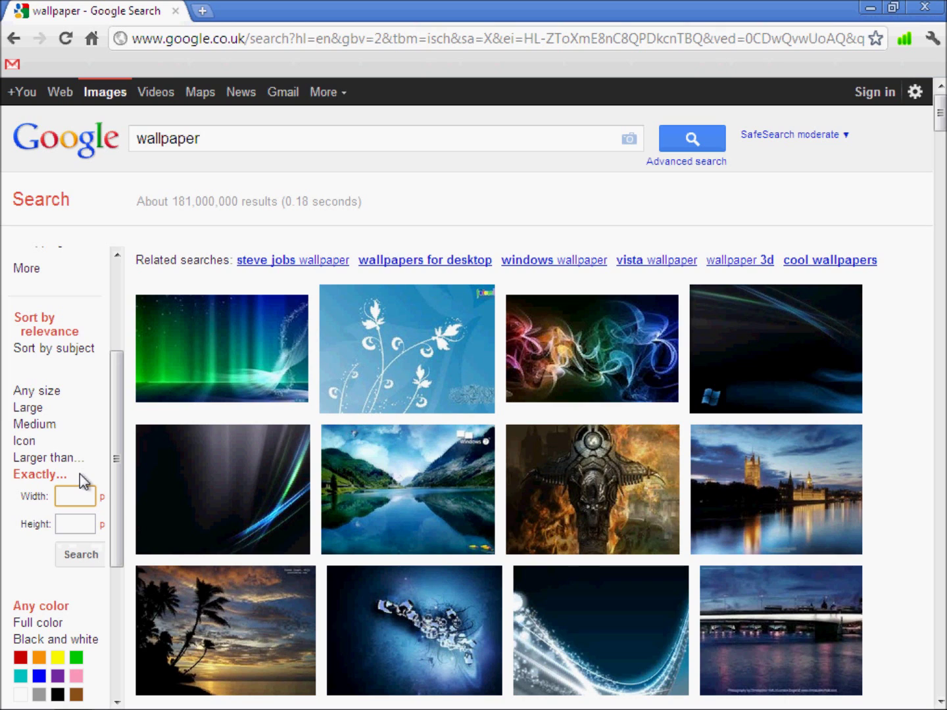
type("1024")
key("Tab")
type("768")
key("Return")
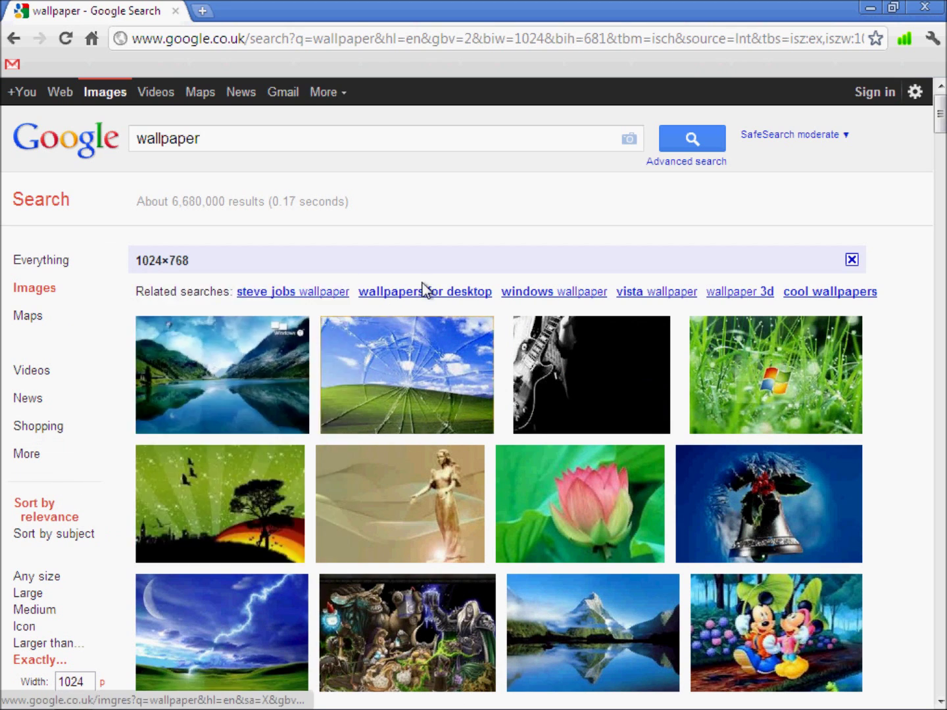
Scroll through the results and open the dark vista-business wallpaper.
scroll(500, 369, "down", 4)
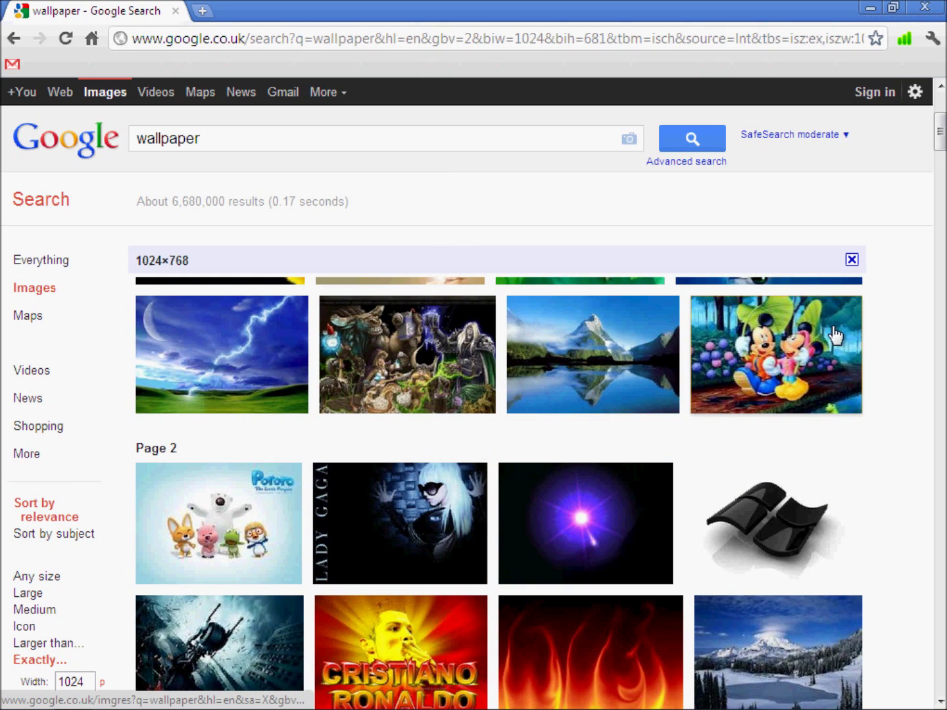
scroll(680, 393, "down", 3)
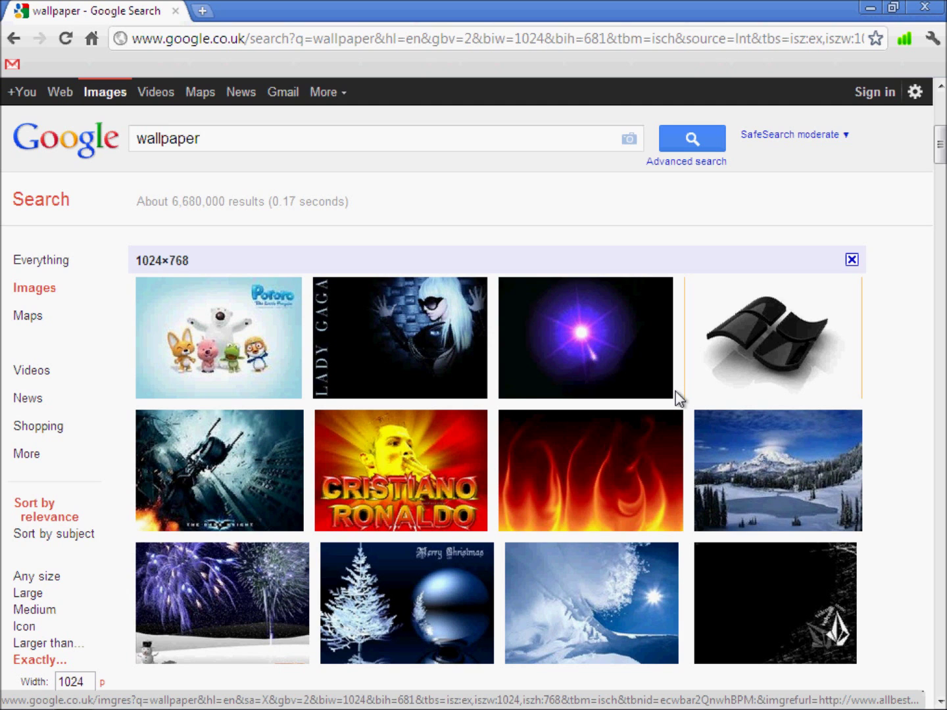
scroll(577, 553, "down", 3)
scroll(733, 533, "down", 1)
mouse_move(741, 517)
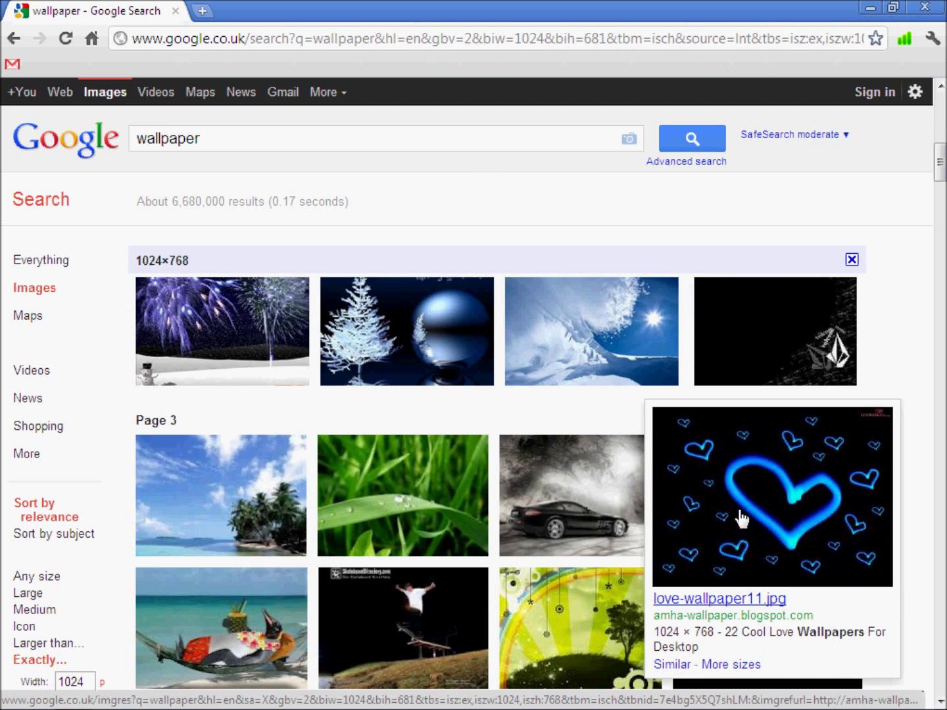
scroll(742, 518, "down", 3)
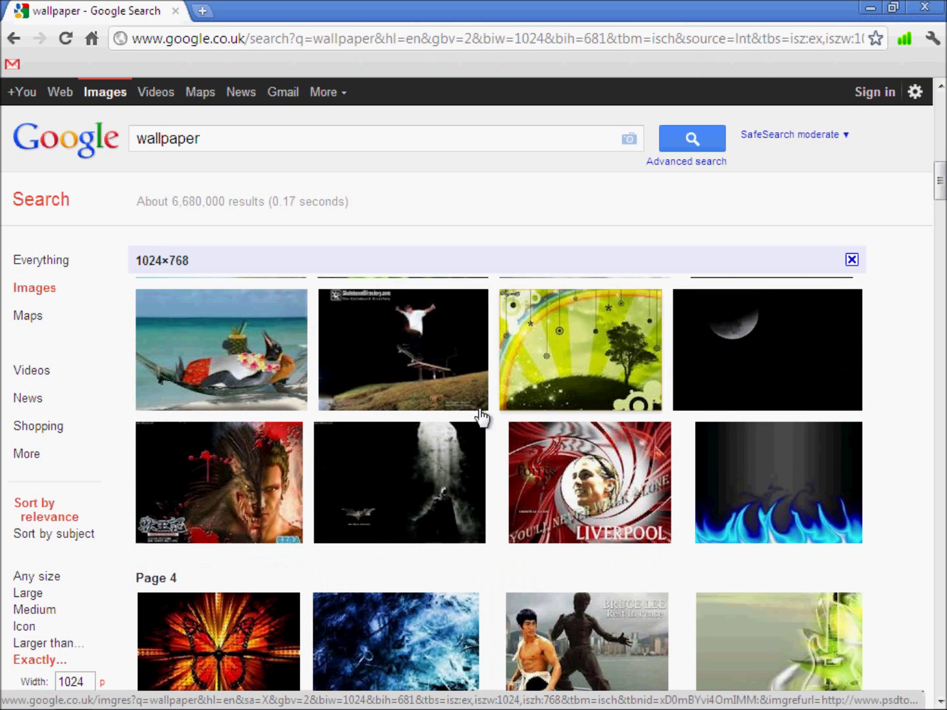
scroll(500, 421, "down", 3)
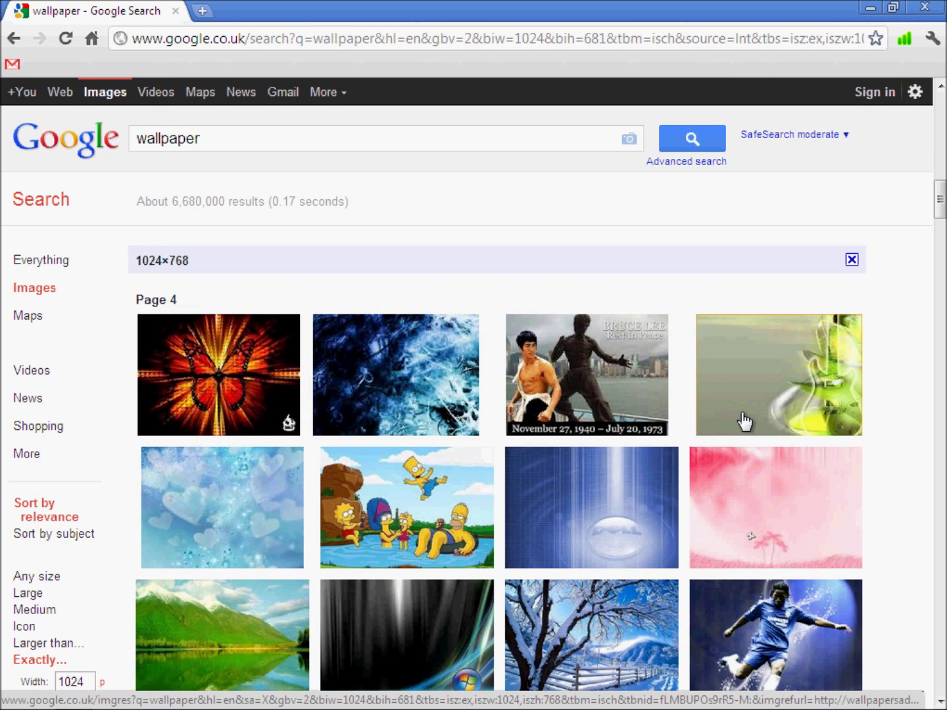
scroll(744, 422, "down", 2)
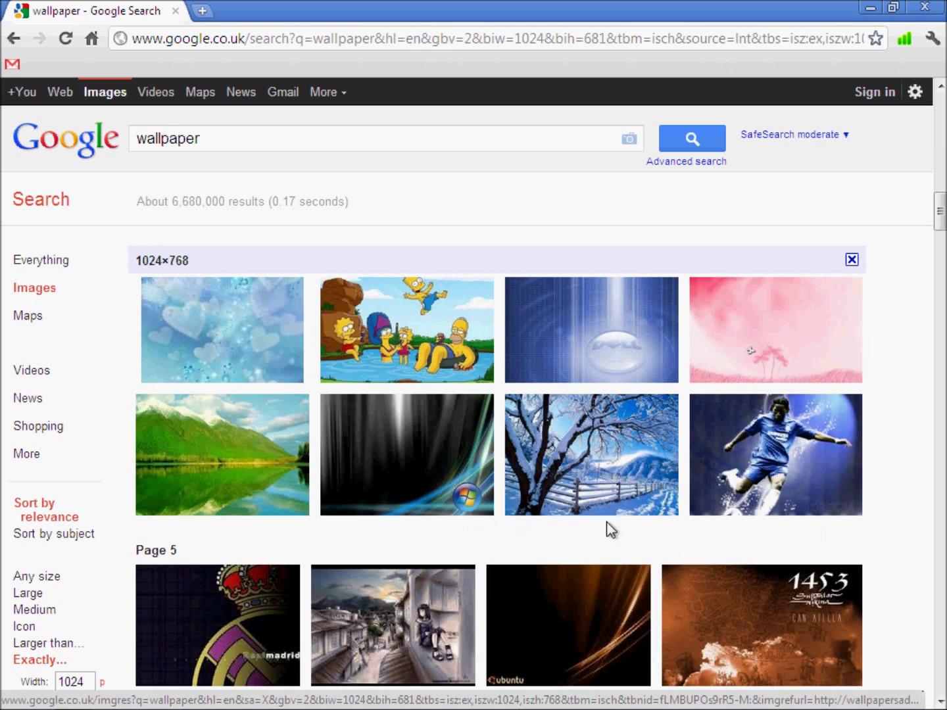
mouse_move(406, 468)
left_click(437, 461)
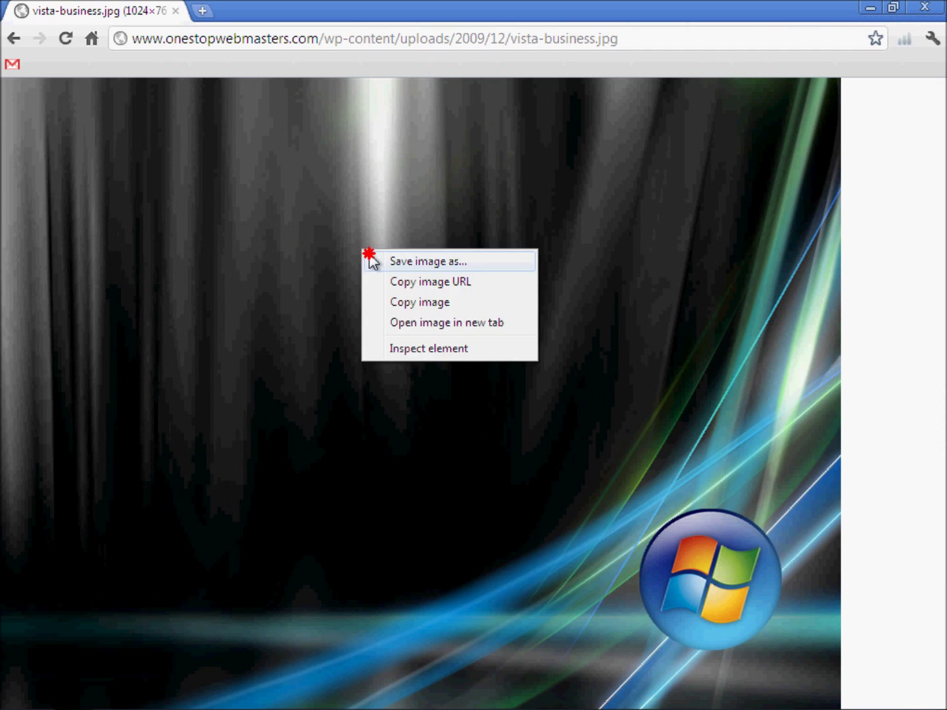
Save the full-size vista-business image to the Desktop as backgroundDefault.
left_click(368, 257)
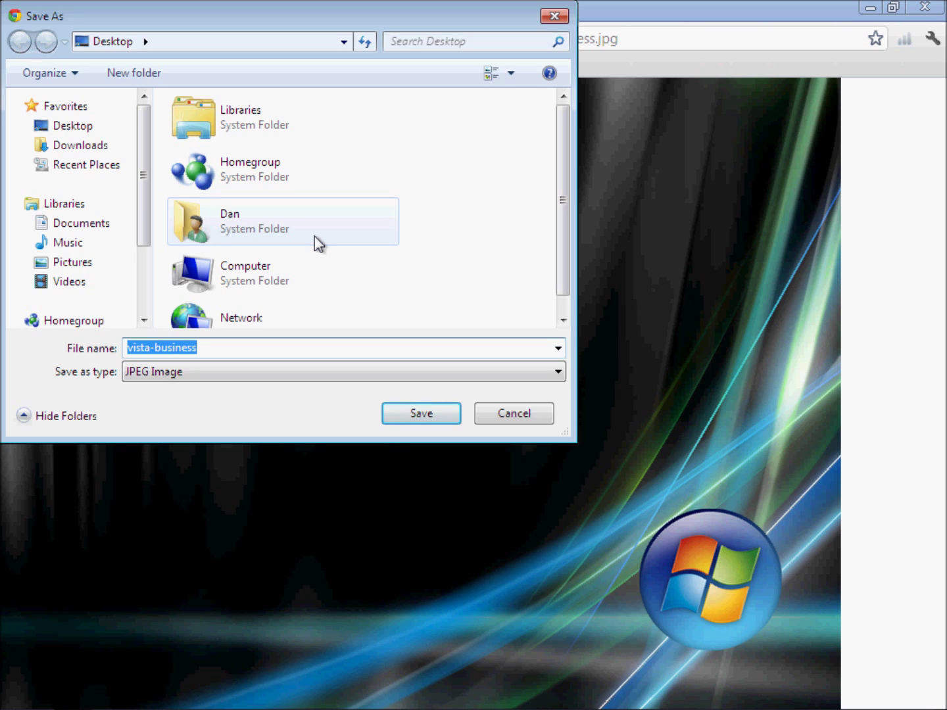
type("backgroundDefault")
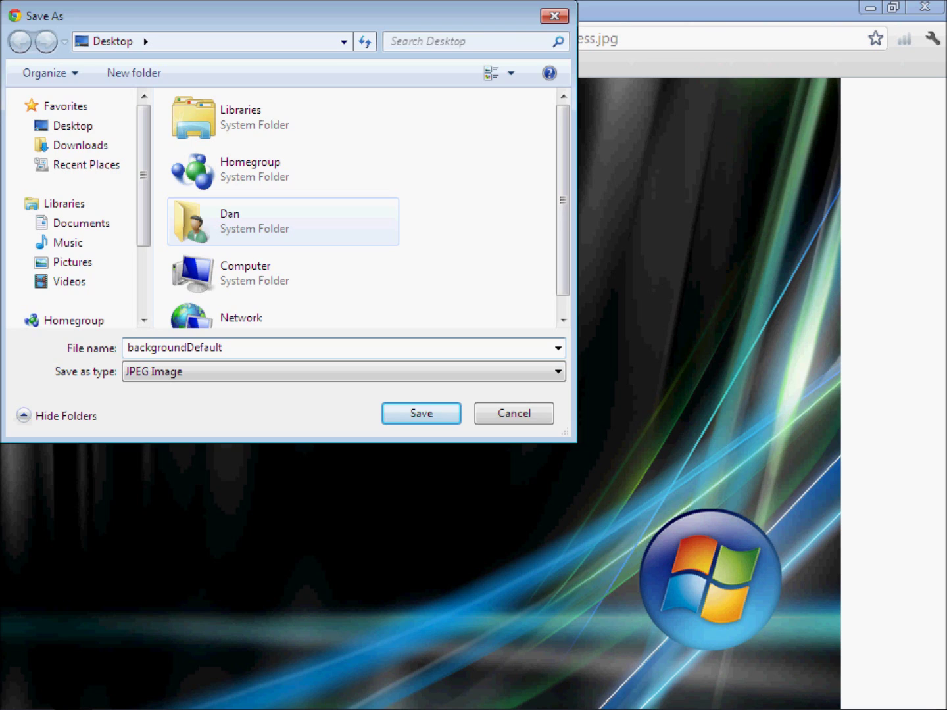
key("Return")
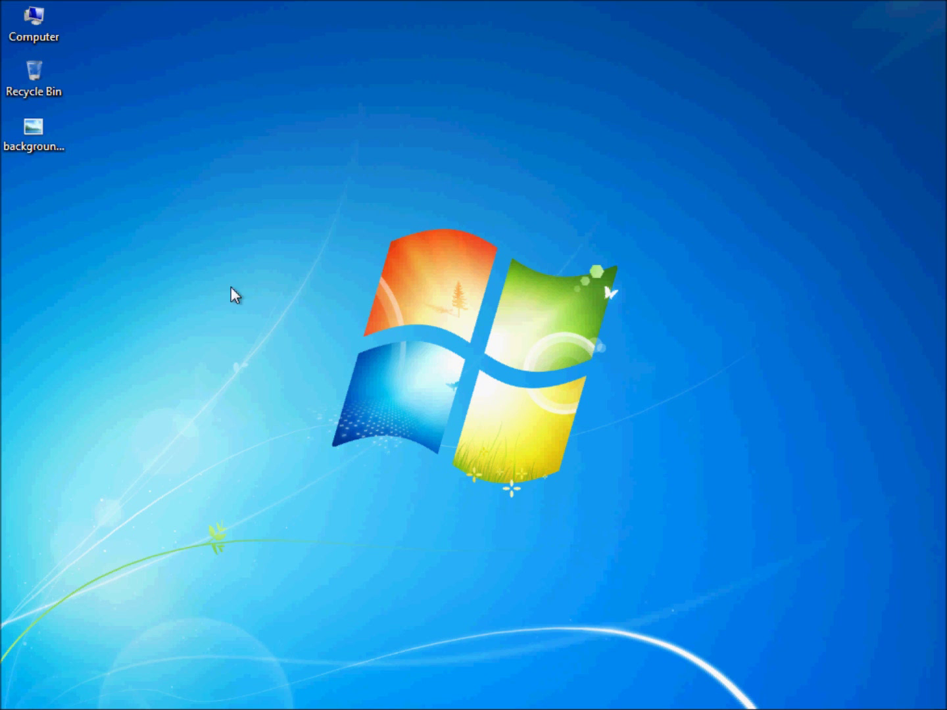
double_click(26, 140)
right_click(26, 140)
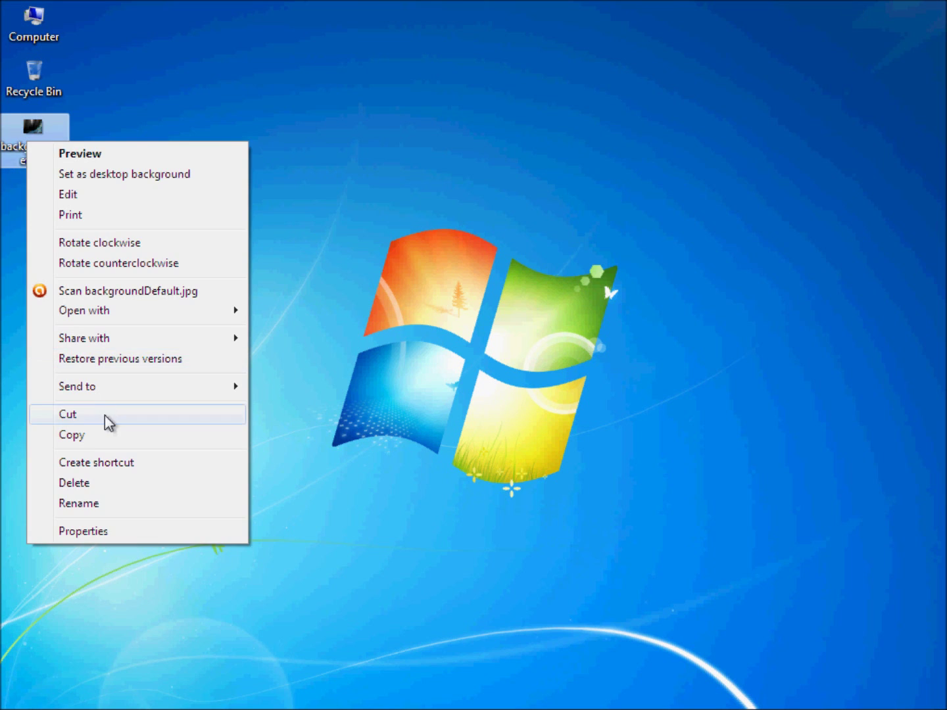
left_click(110, 529)
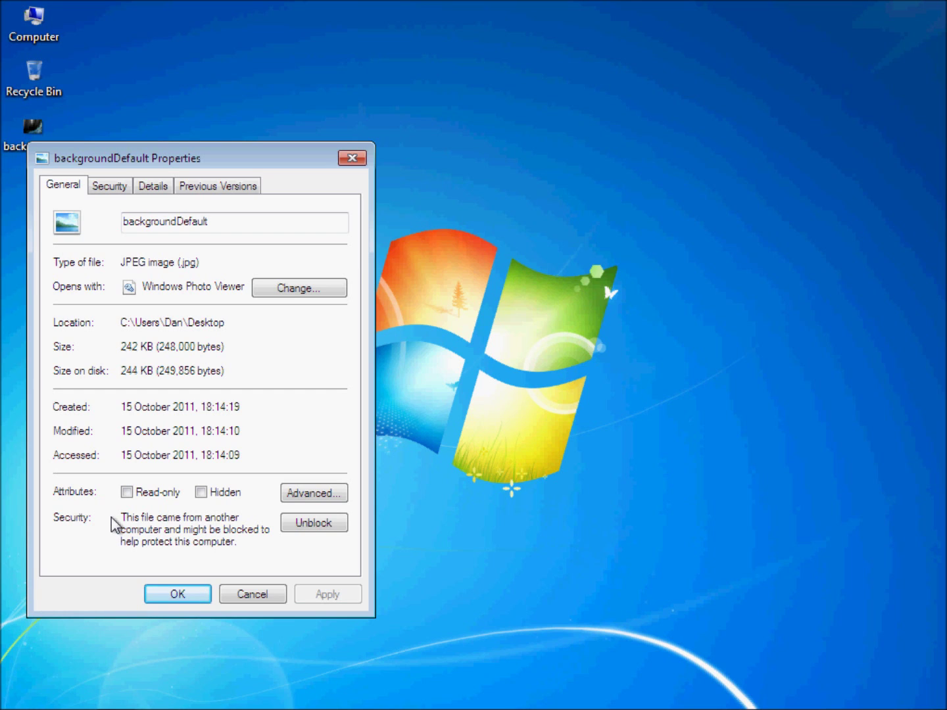
left_click(347, 162)
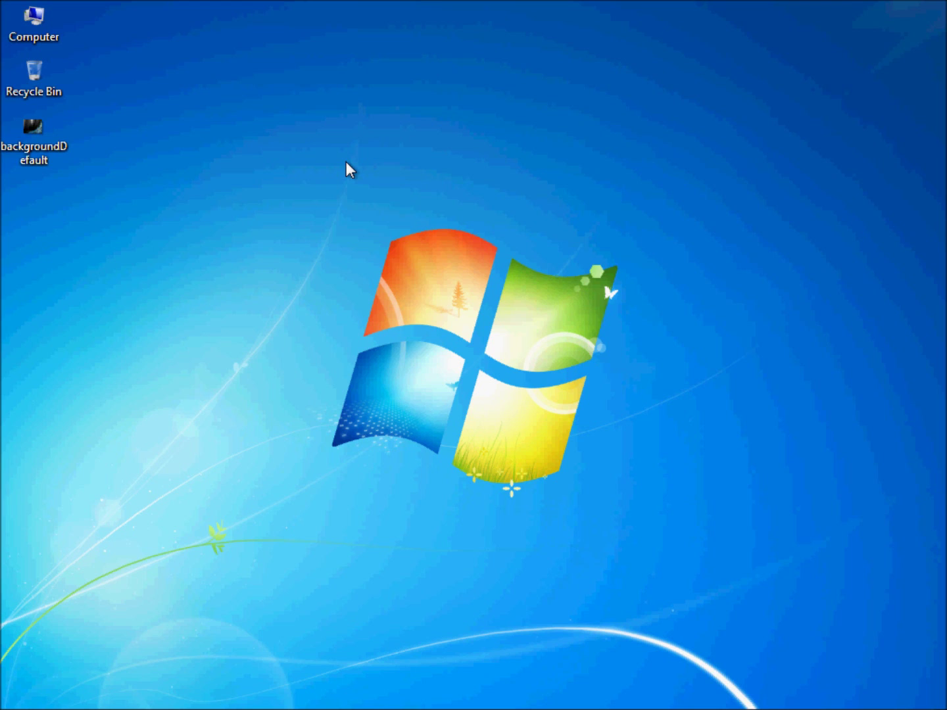
right_click(28, 145)
left_click(77, 202)
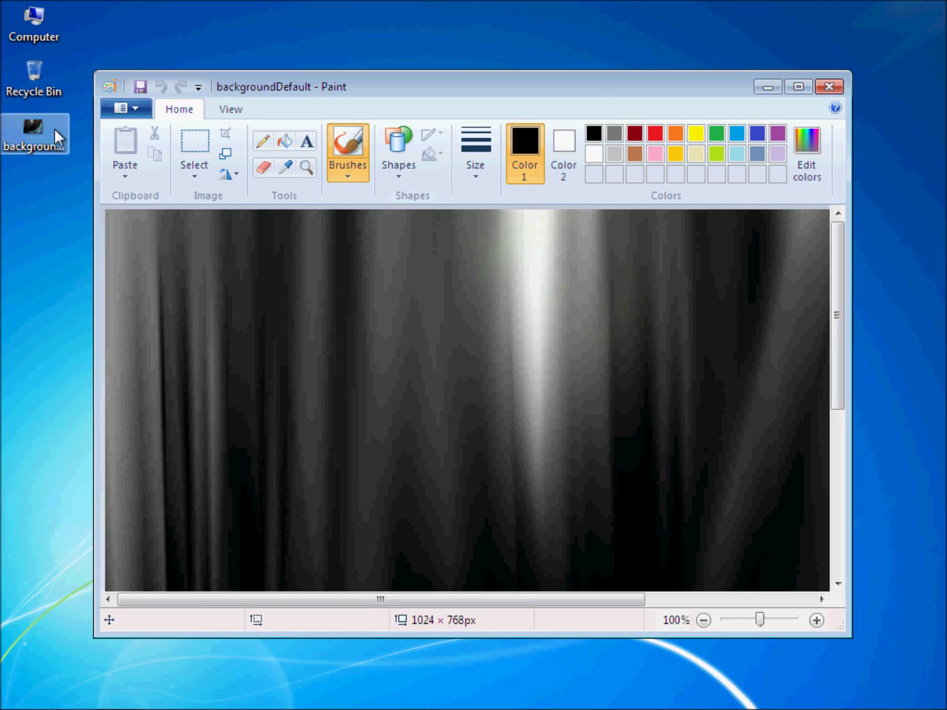
left_click(833, 87)
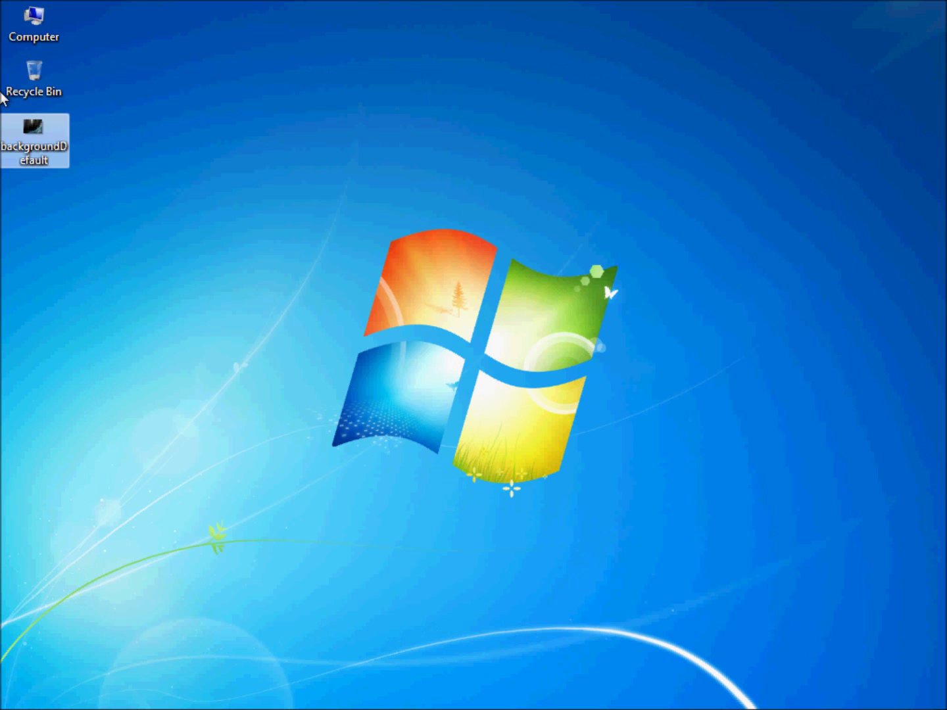
right_click(36, 130)
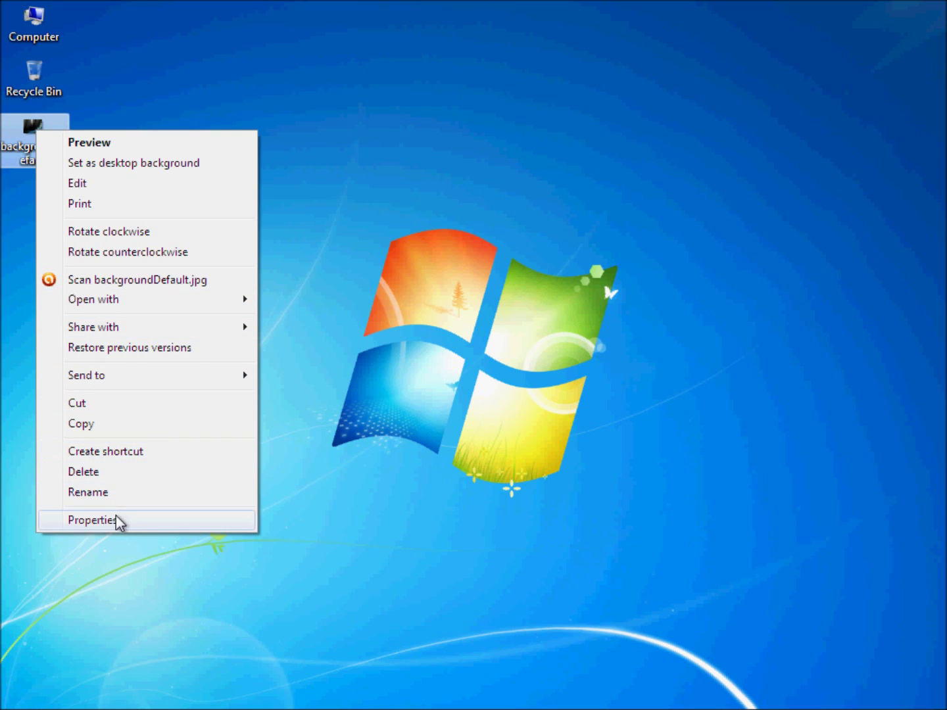
left_click(115, 519)
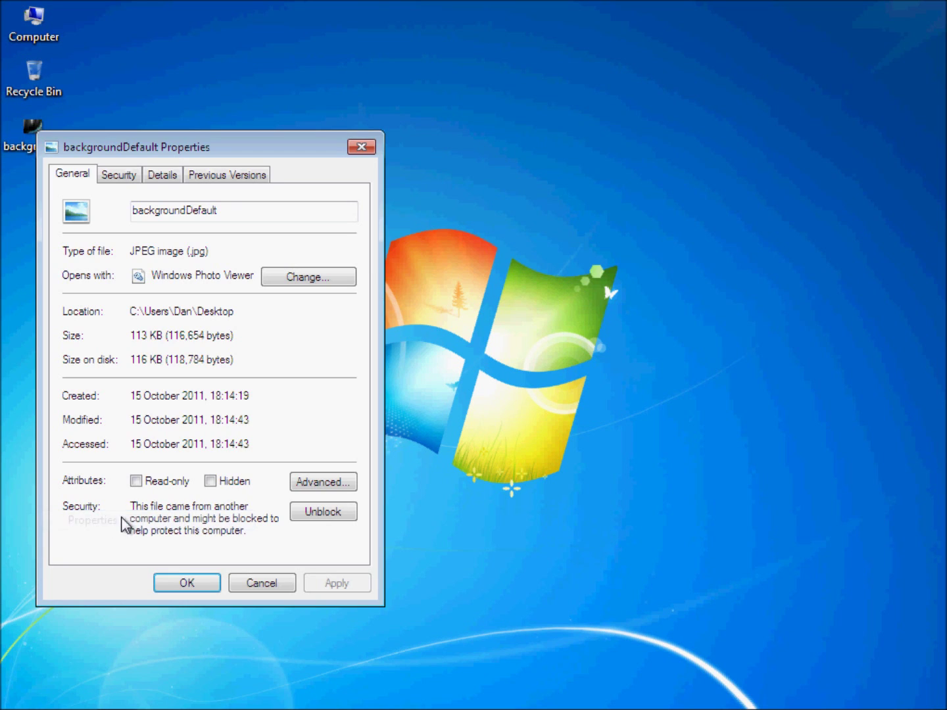
left_click(361, 147)
mouse_move(920, 704)
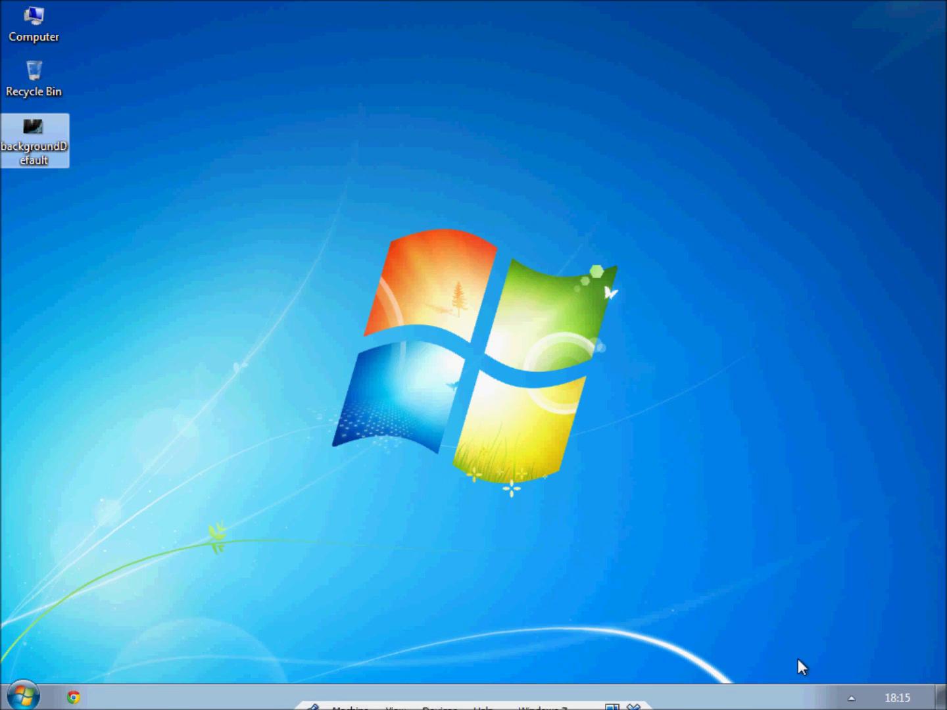
left_click_drag(678, 399, 427, 530)
left_click_drag(285, 540, 666, 195)
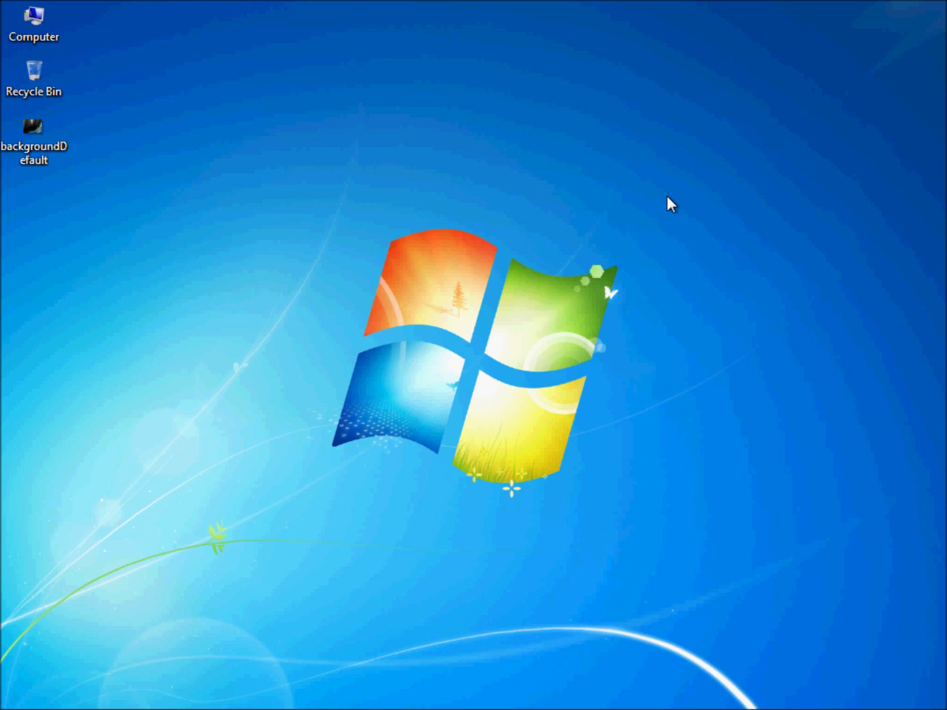
Launch regedit from the Start search and allow it to run as administrator.
mouse_move(17, 708)
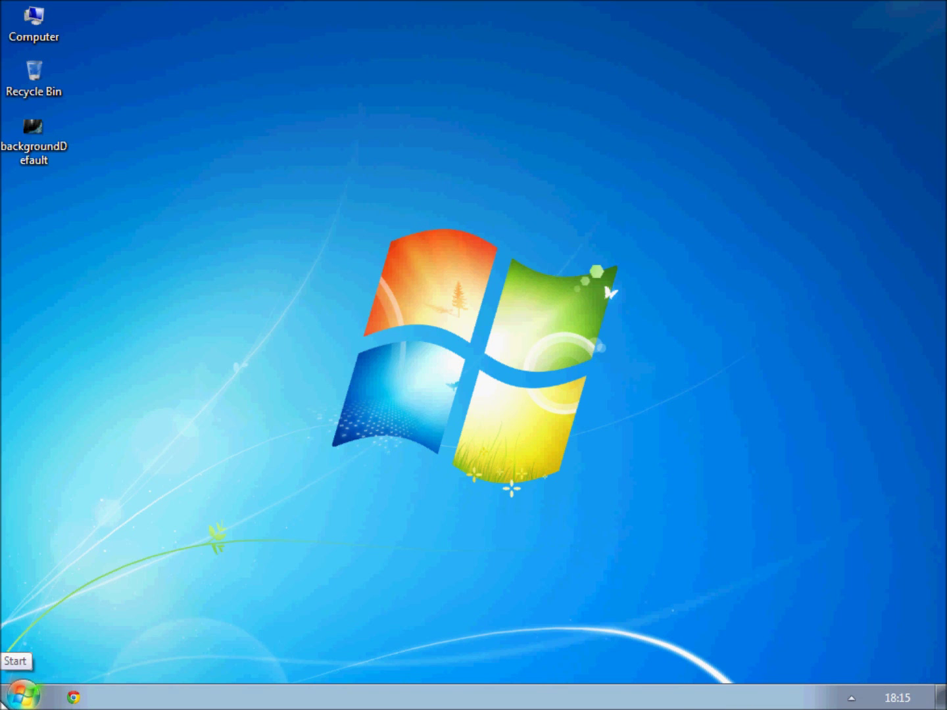
key("super")
type("regedit")
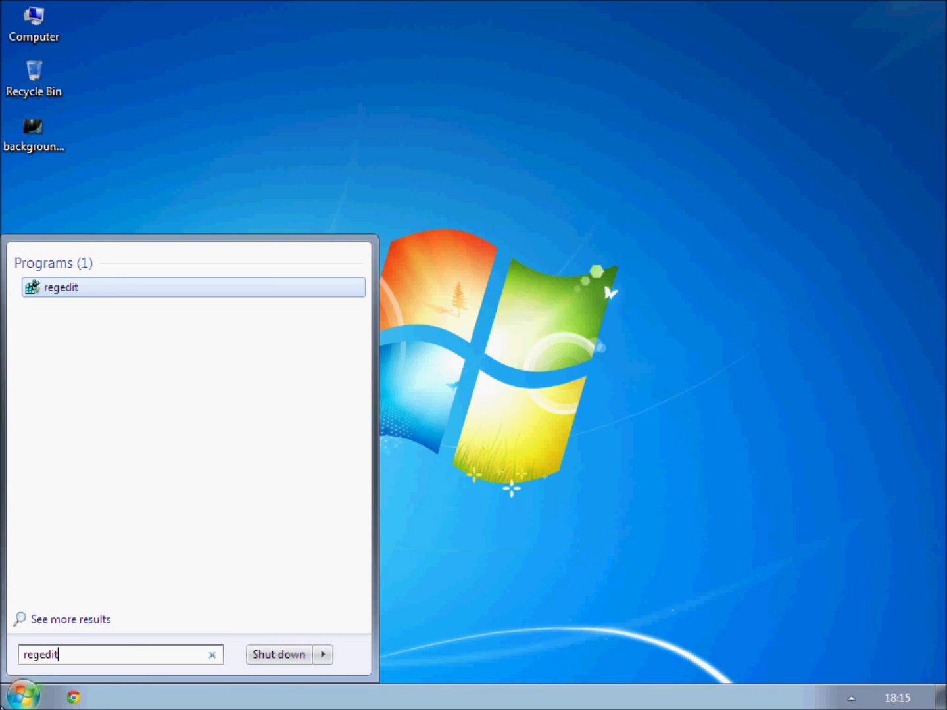
key("Return")
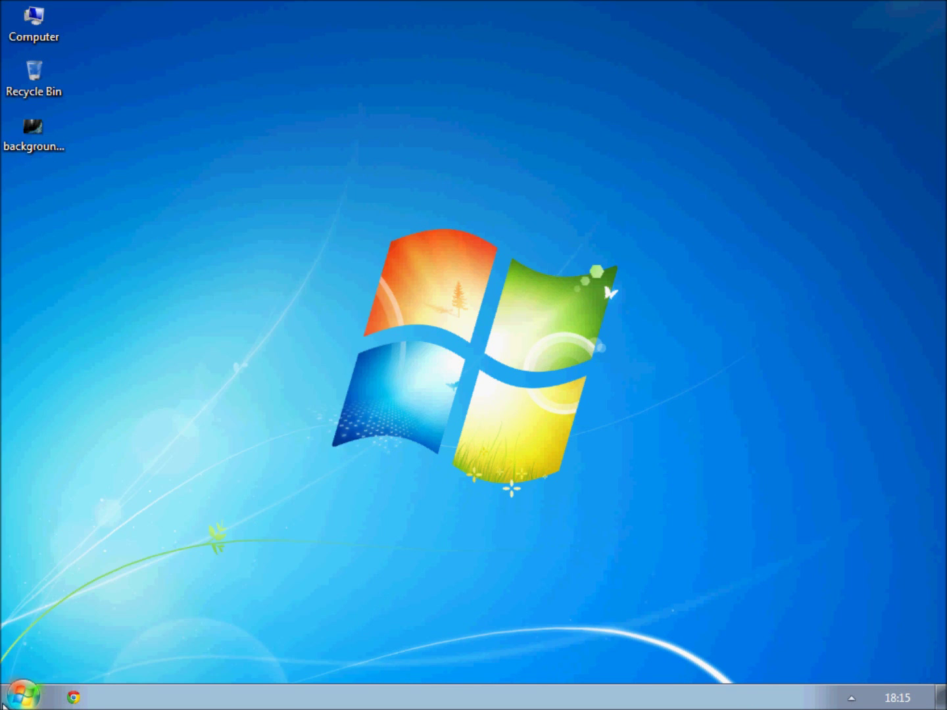
left_click(307, 479)
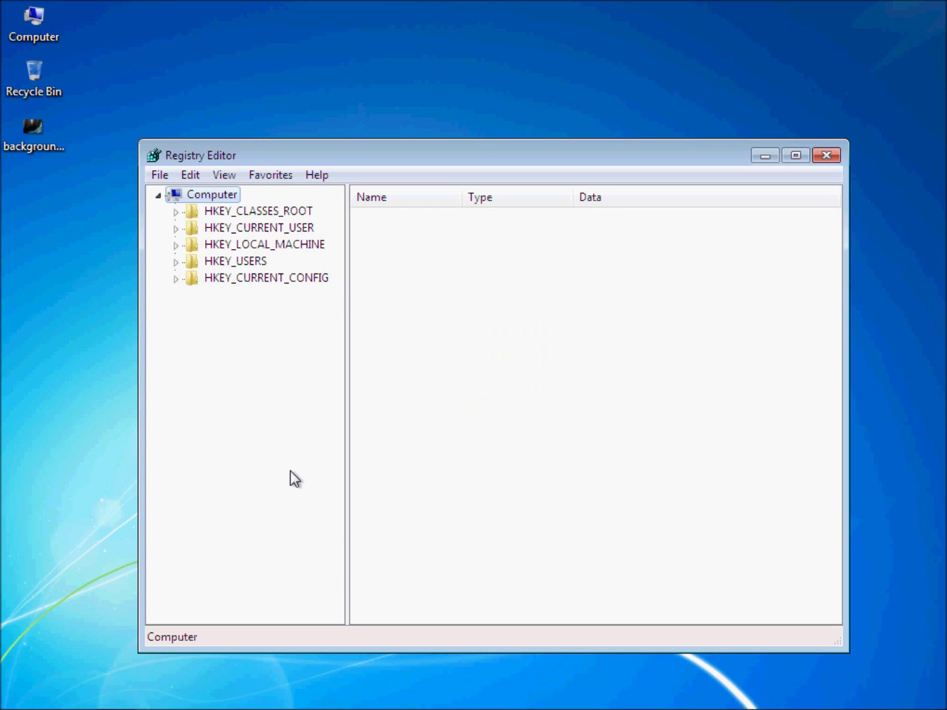
Expand HKEY_LOCAL_MACHINE > SOFTWARE > Microsoft in the key tree.
left_click(175, 246)
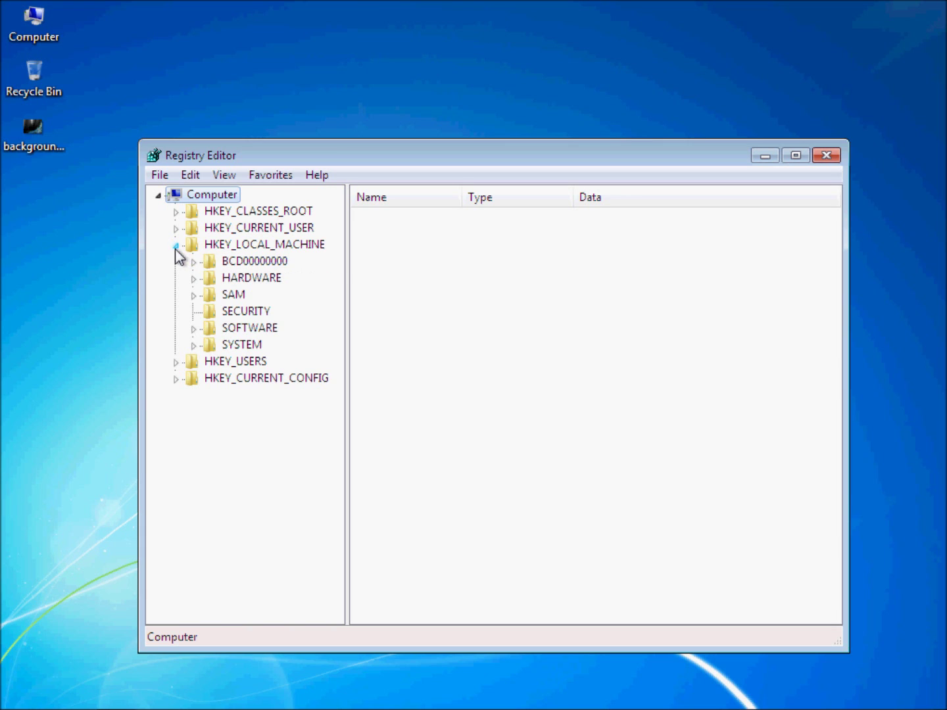
left_click(194, 329)
left_click(194, 329)
left_click(194, 329)
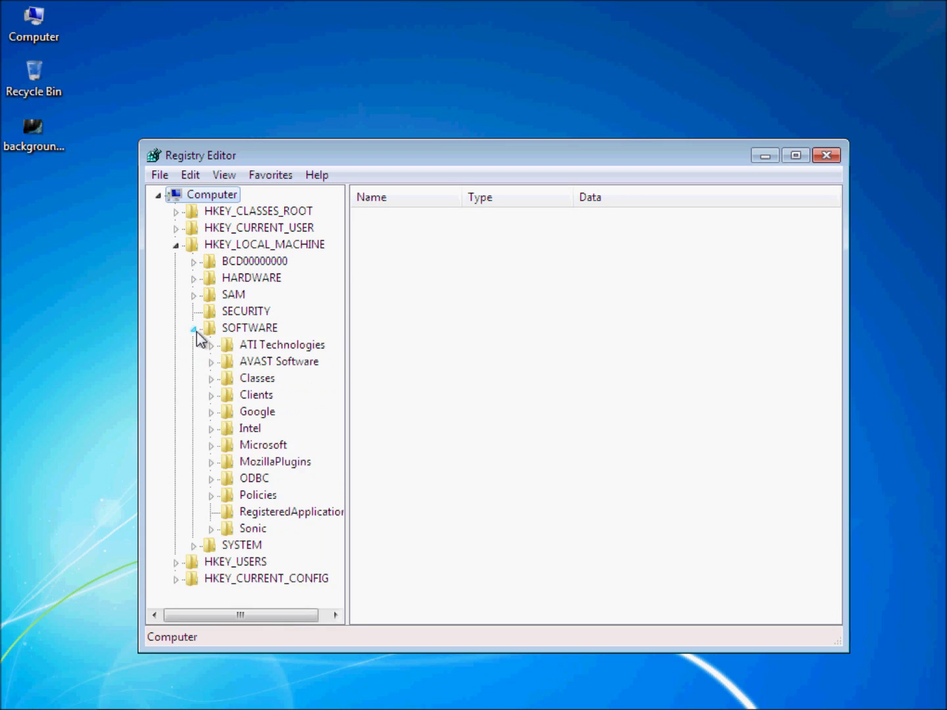
left_click(194, 329)
left_click(194, 346)
left_click(193, 345)
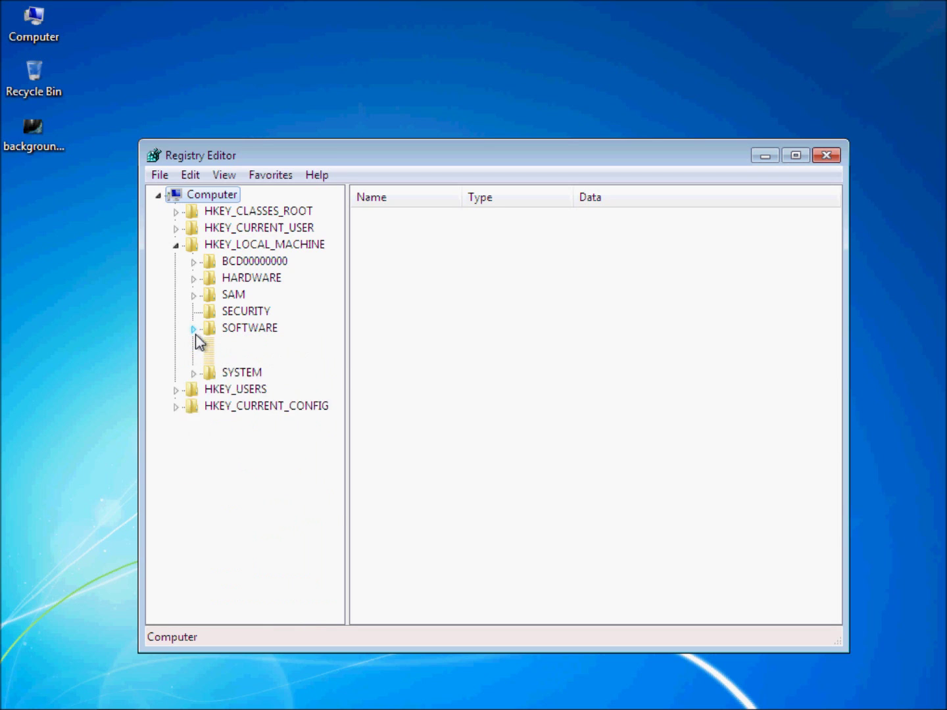
left_click(194, 328)
left_click(211, 447)
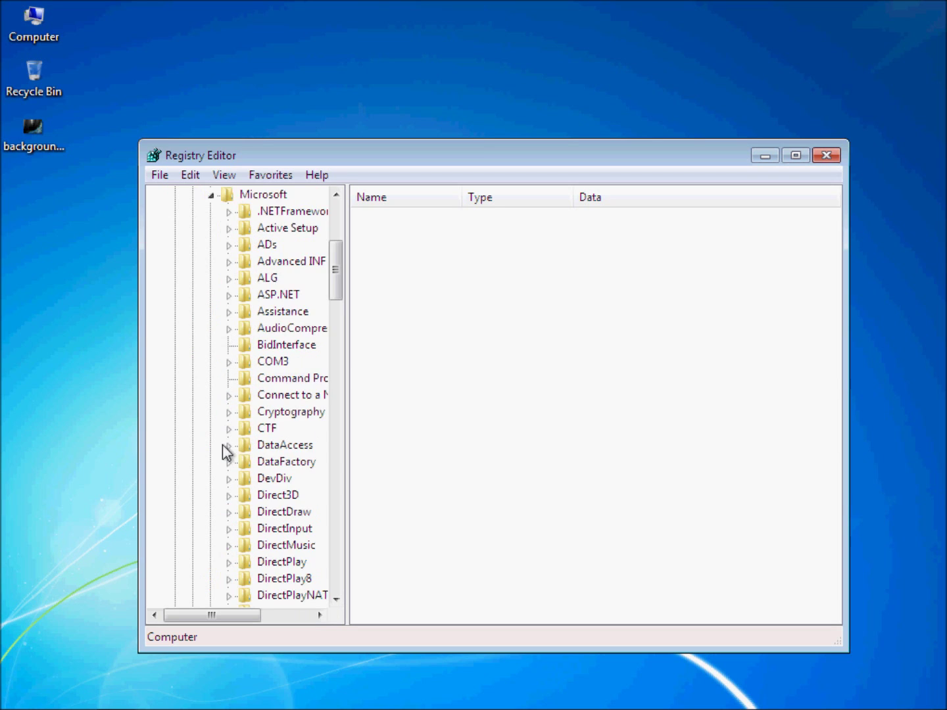
scroll(224, 450, "down", 20)
scroll(258, 408, "down", 5)
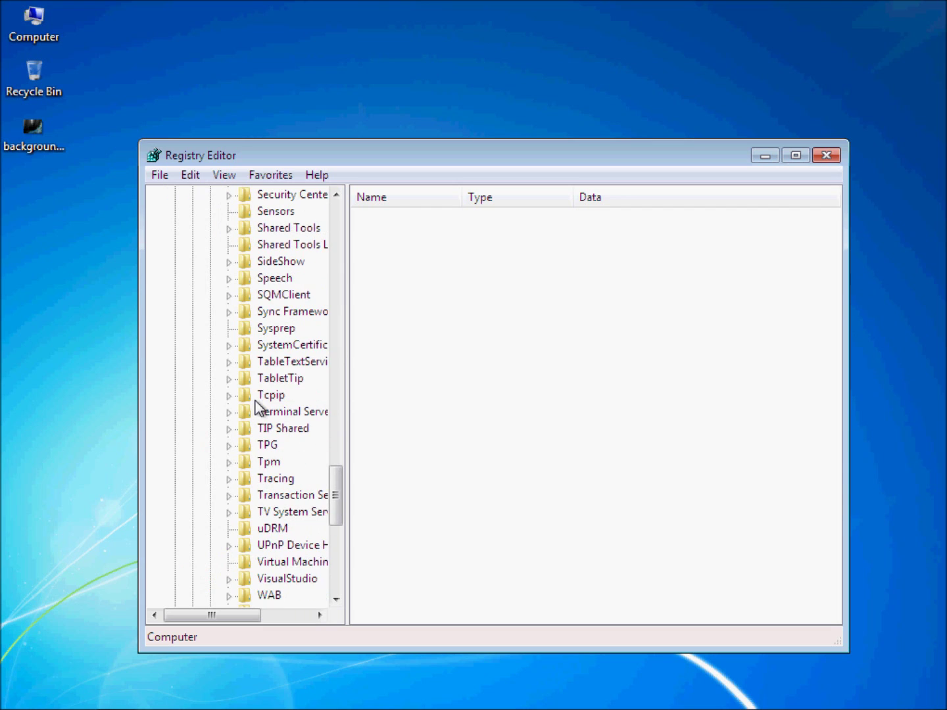
Maximize the editor, widen the tree, and drill into Windows > CurrentVersion > Authentication > LogonUI > Background.
left_click(796, 155)
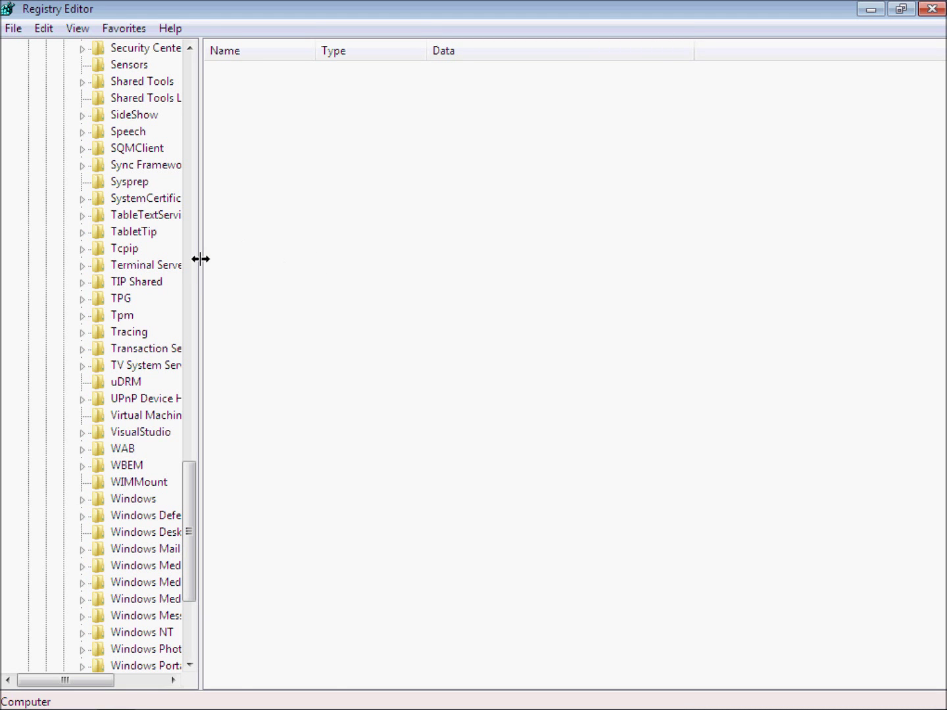
left_click_drag(200, 259, 340, 259)
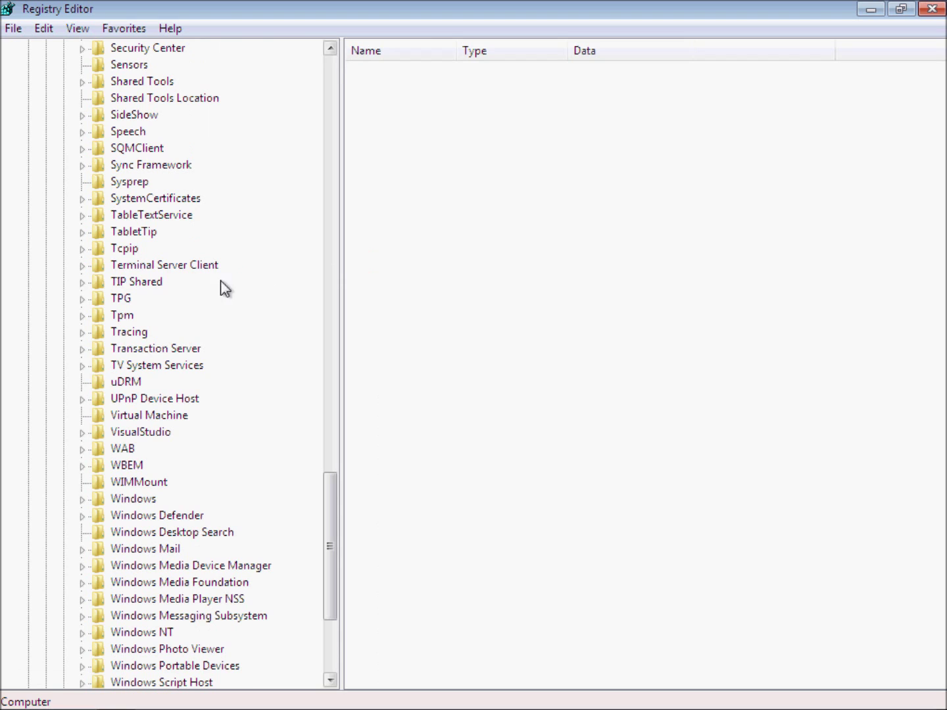
left_click(84, 500)
scroll(86, 495, "down", 1)
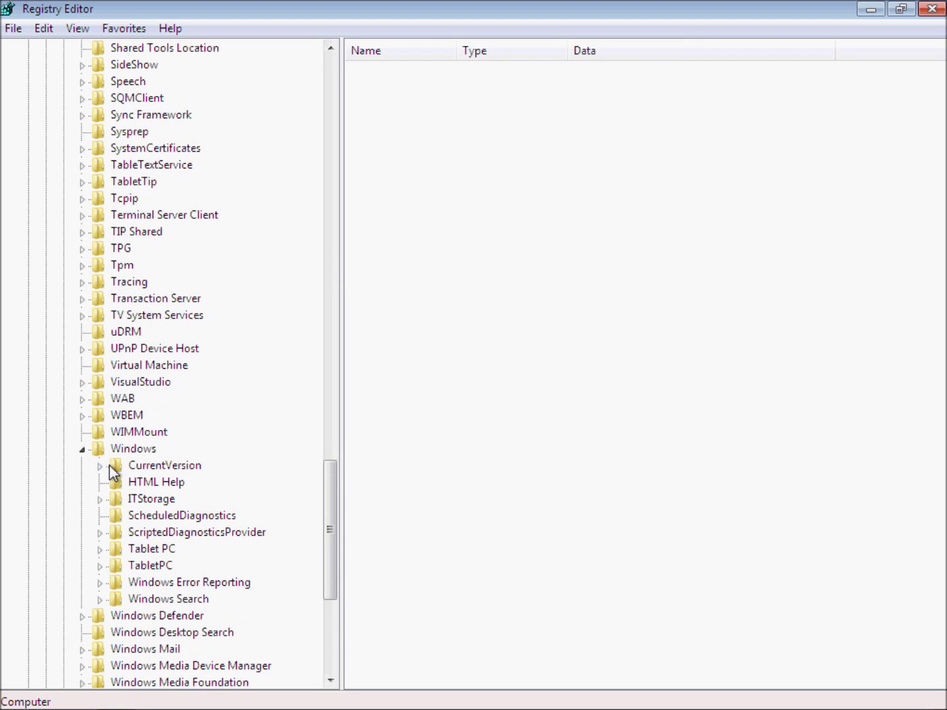
left_click(99, 467)
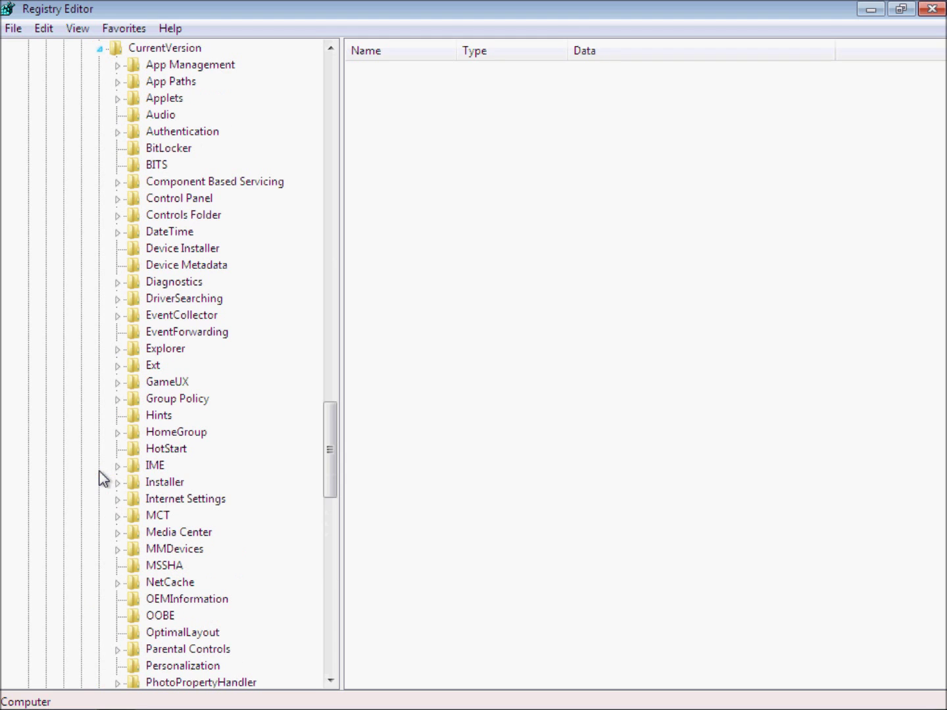
left_click(118, 134)
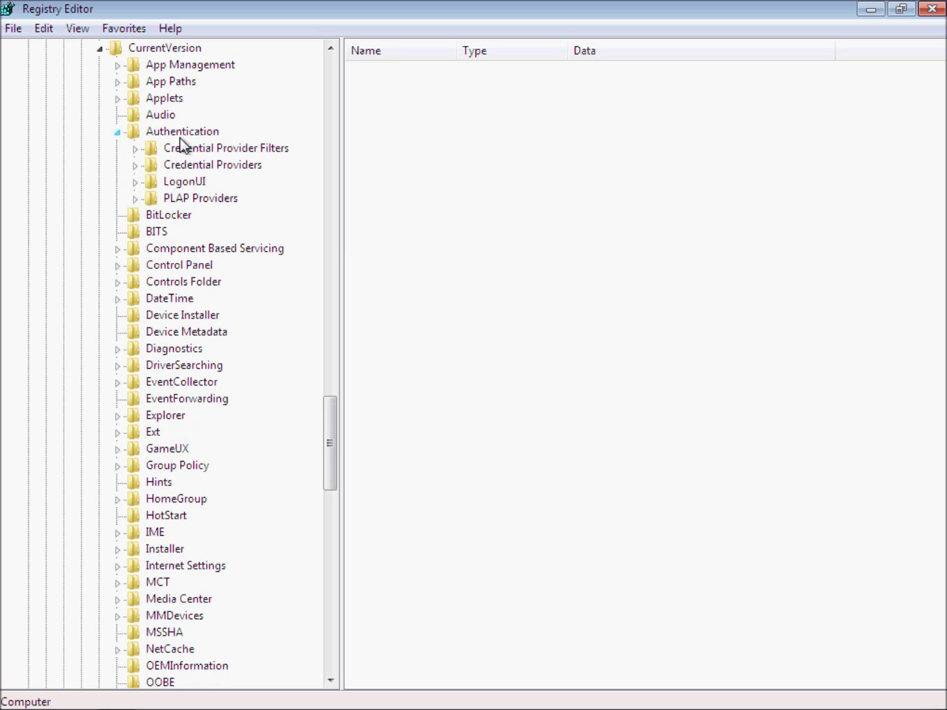
left_click(136, 182)
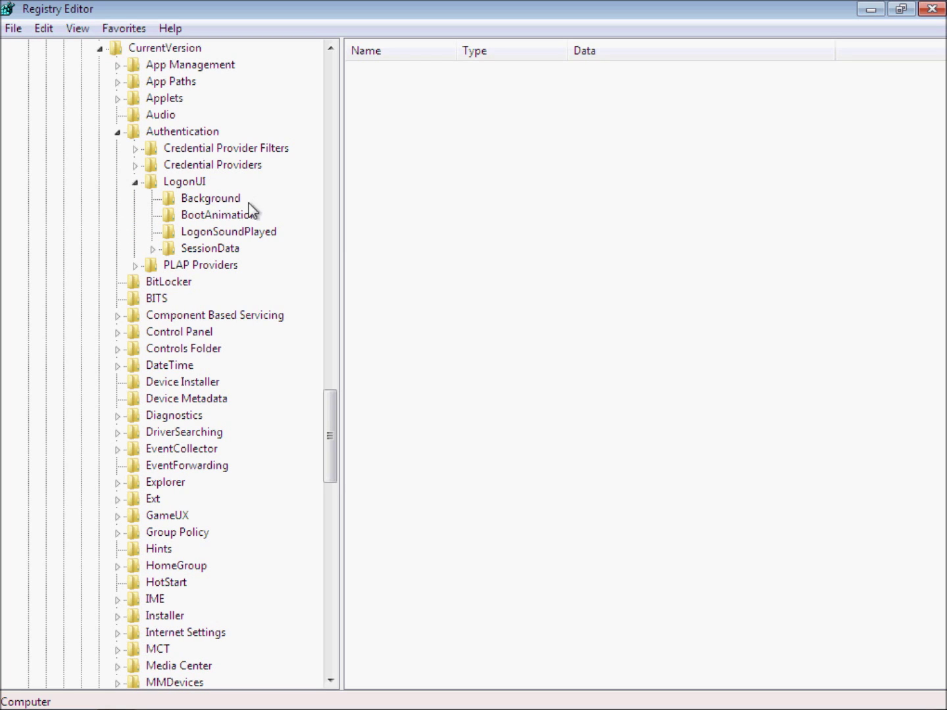
left_click(220, 198)
Delete the OEMBackground value from the Background key and confirm.
left_click_drag(644, 252, 461, 123)
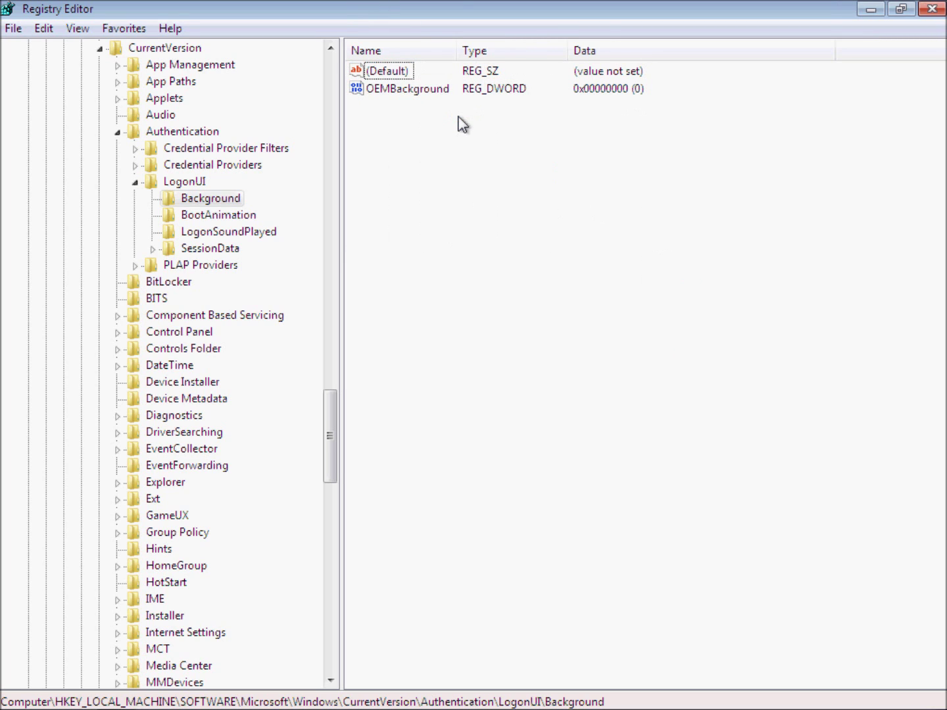
left_click(388, 96)
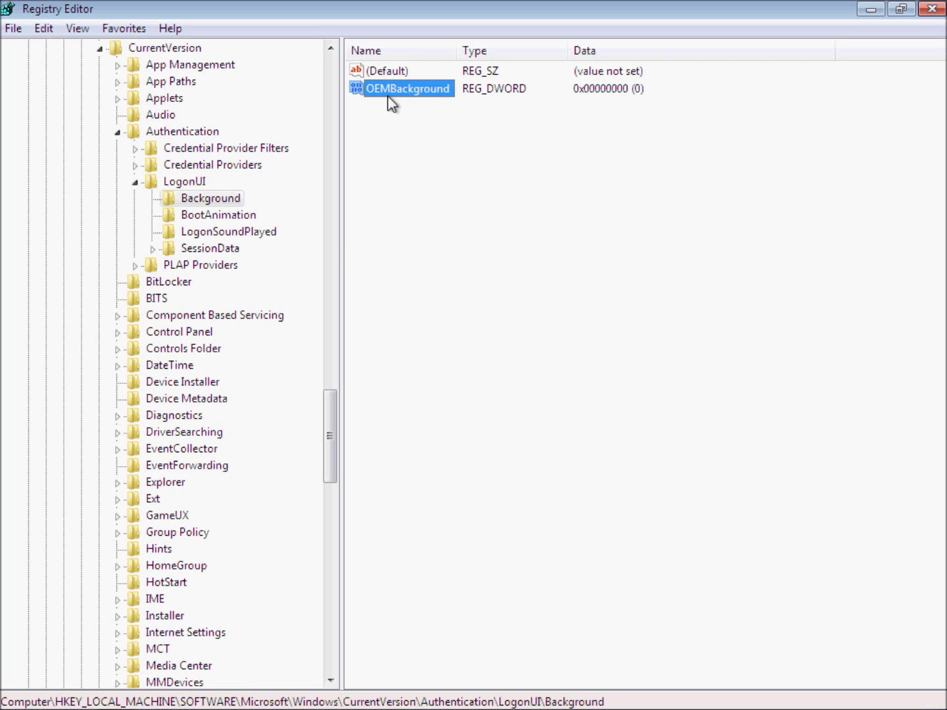
right_click(390, 86)
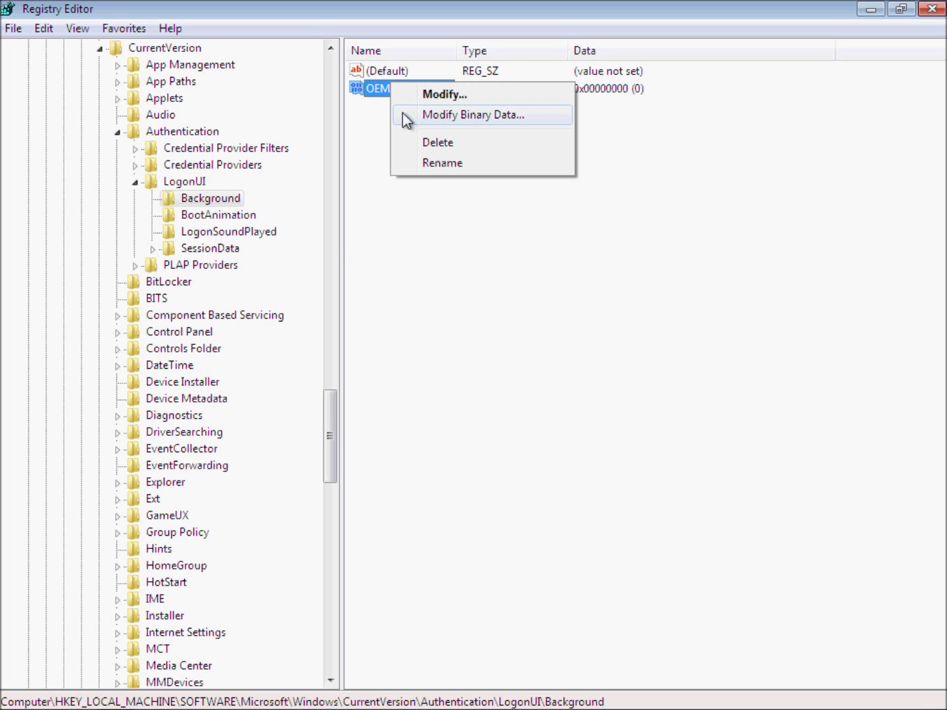
left_click(434, 143)
key("Return")
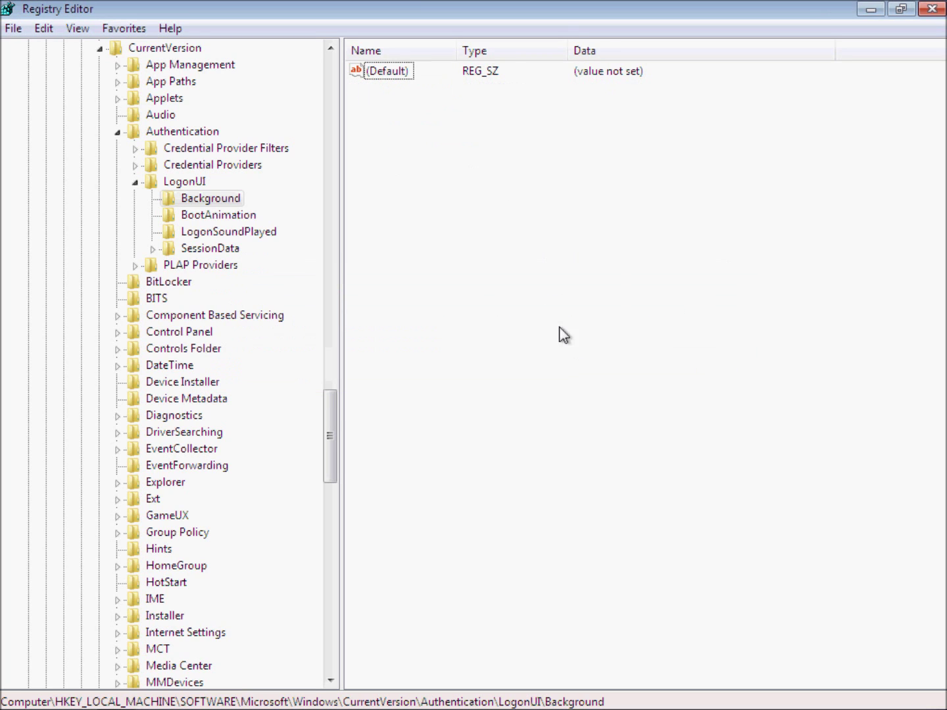
left_click(430, 167)
Bring up the values pane's New submenu listing value types.
right_click(432, 172)
mouse_move(463, 190)
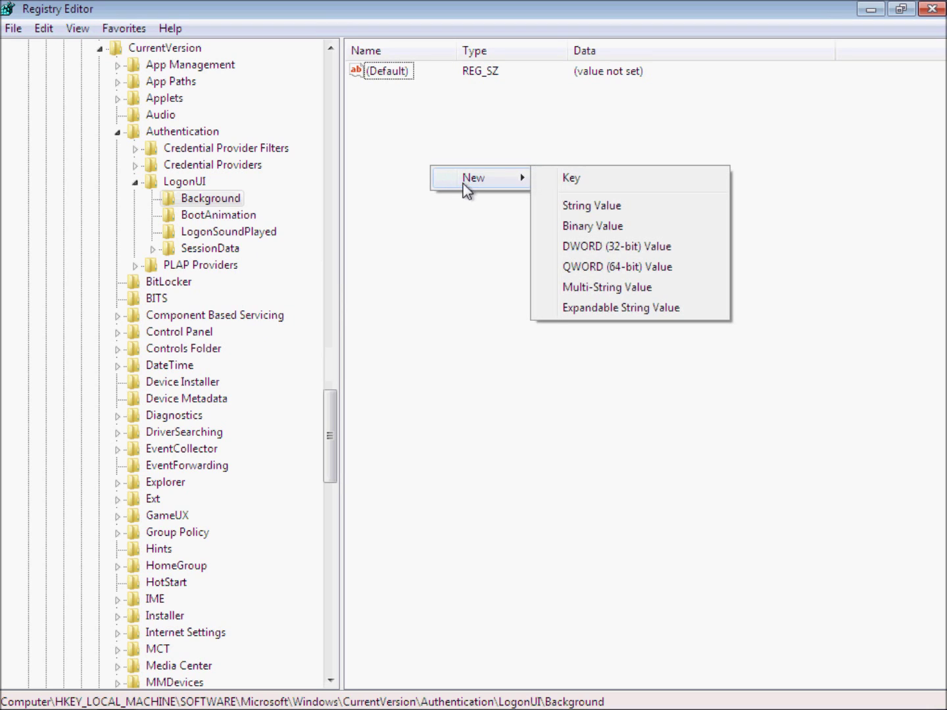
right_click(466, 141)
right_click(464, 158)
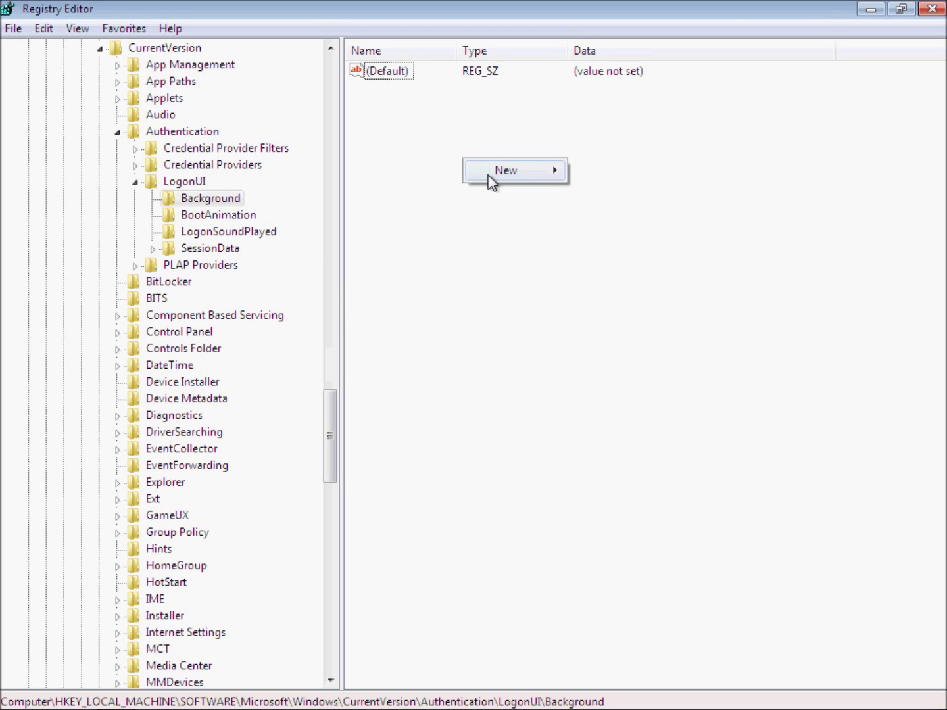
mouse_move(500, 172)
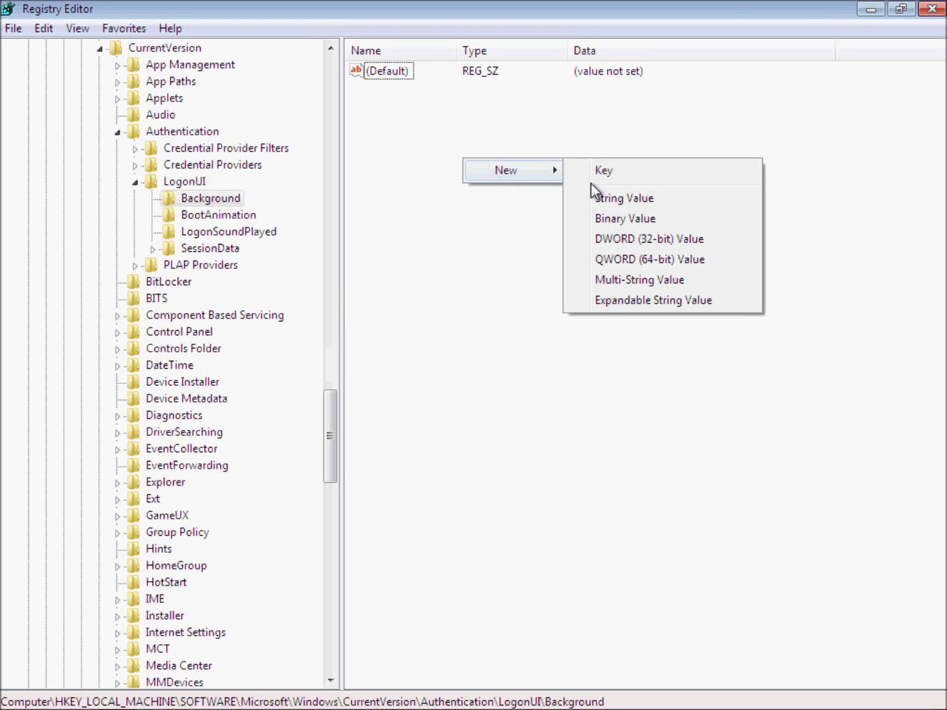
Create a new DWORD (32-bit) value named OEMBackground.
left_click(655, 239)
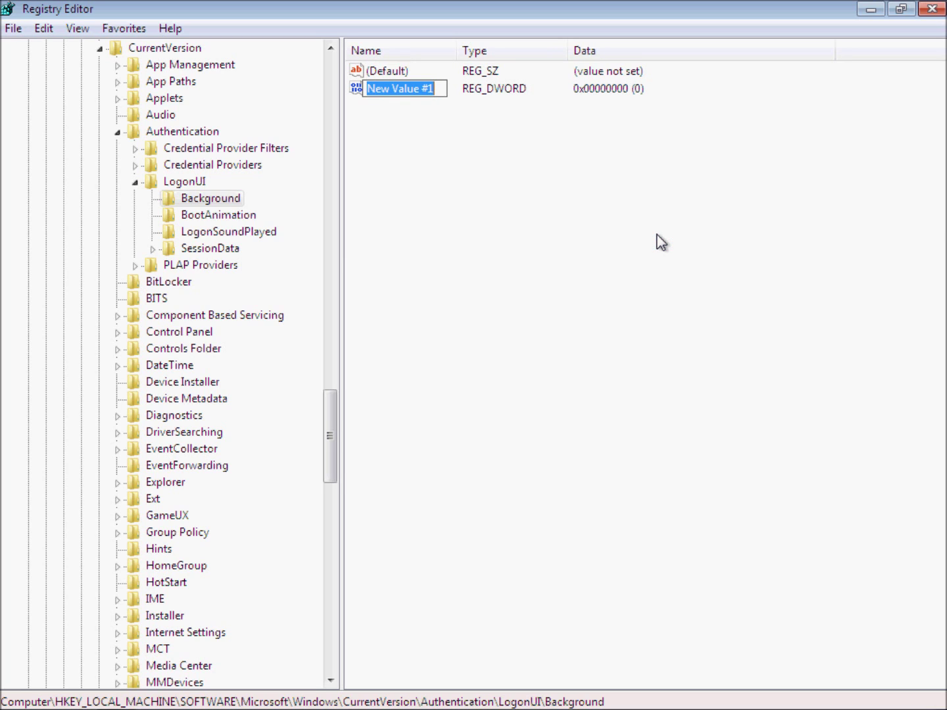
type("O")
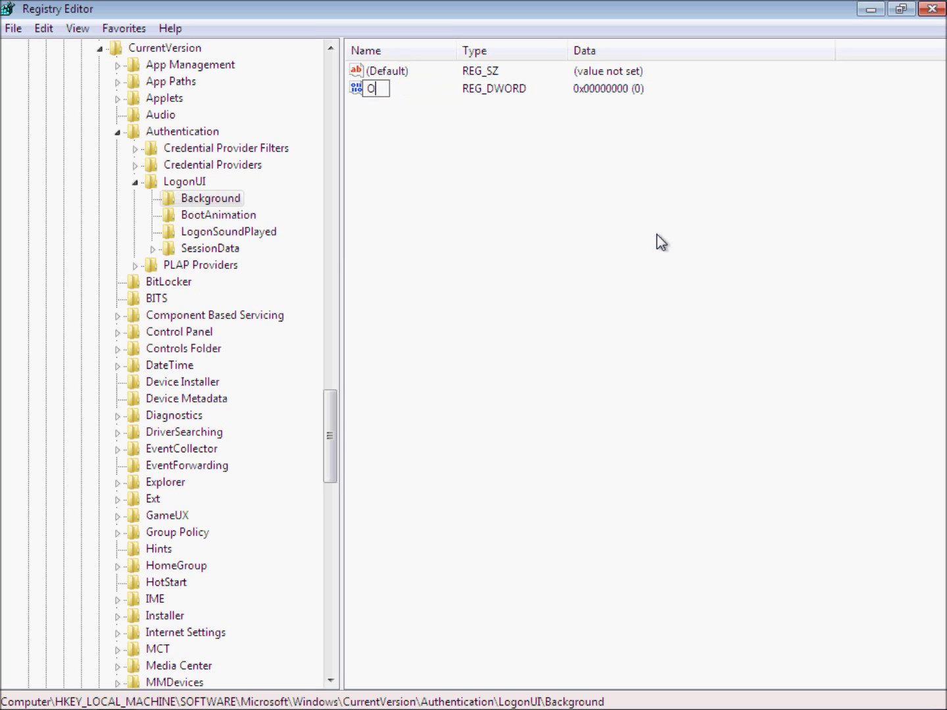
type("EMBackground")
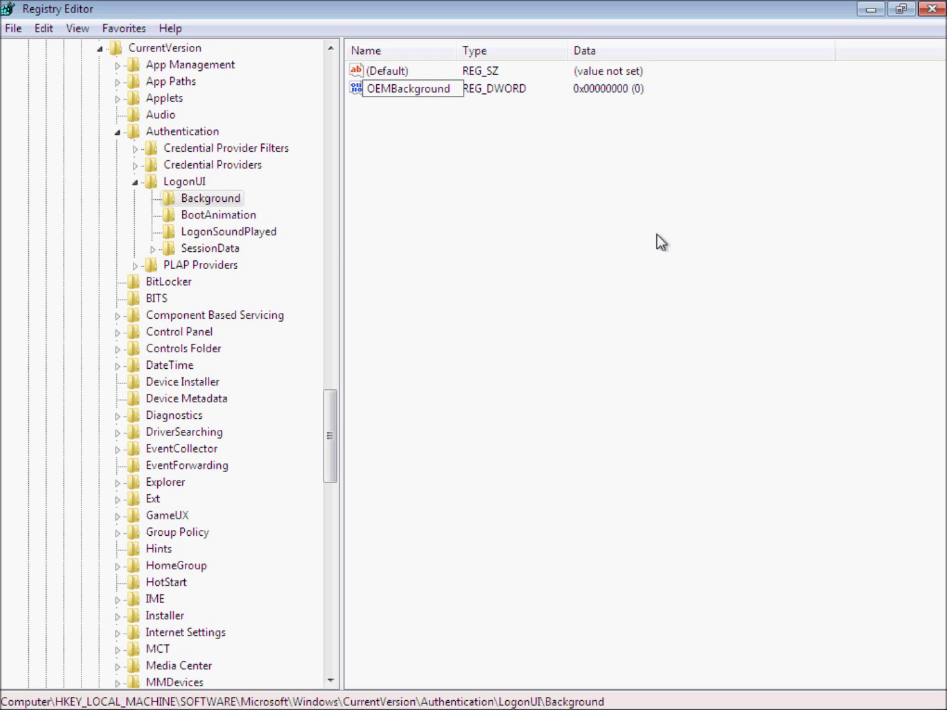
key("Return")
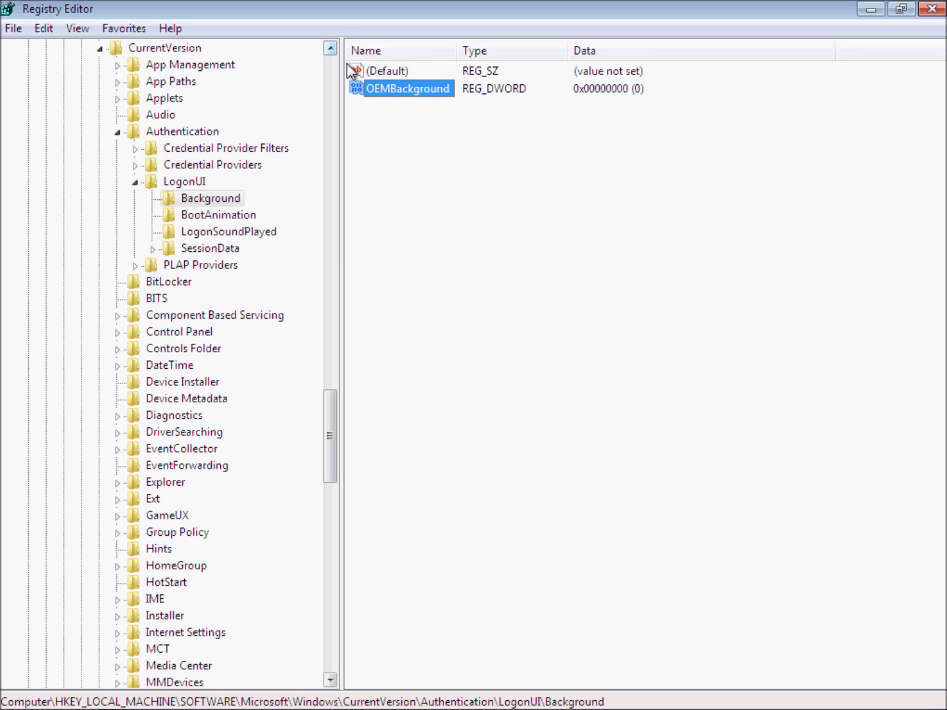
Set OEMBackground's data to 1 and close Registry Editor.
double_click(382, 88)
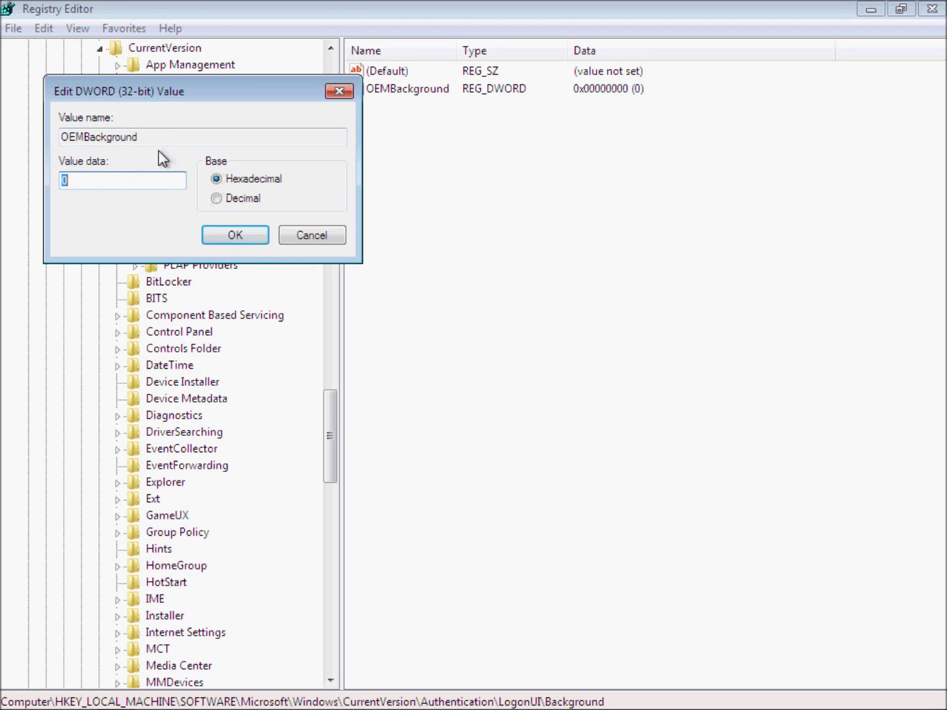
type("1")
left_click(236, 235)
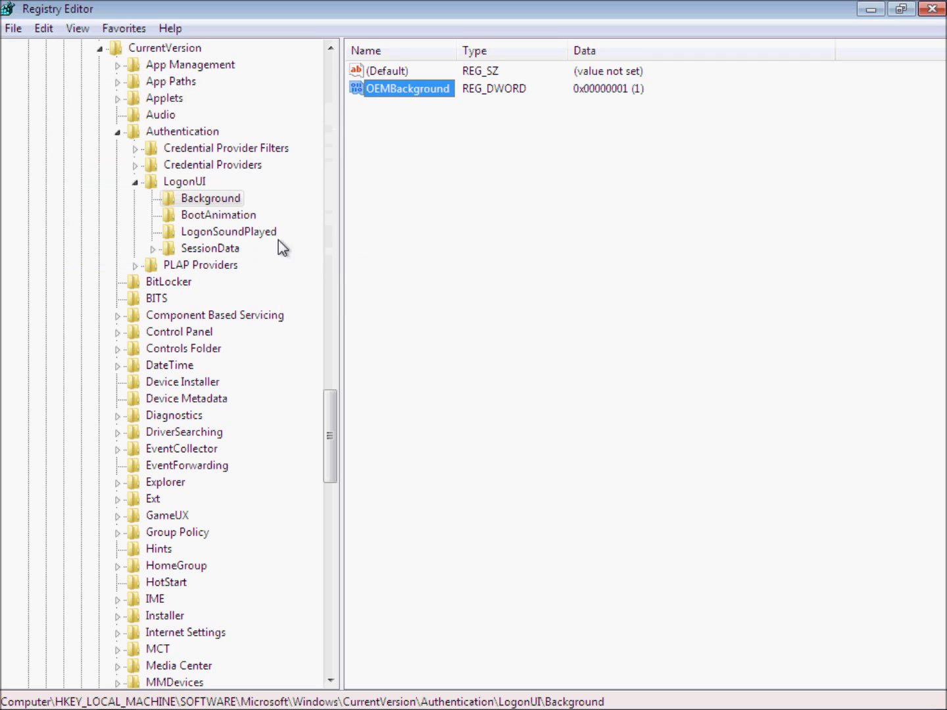
left_click(362, 256)
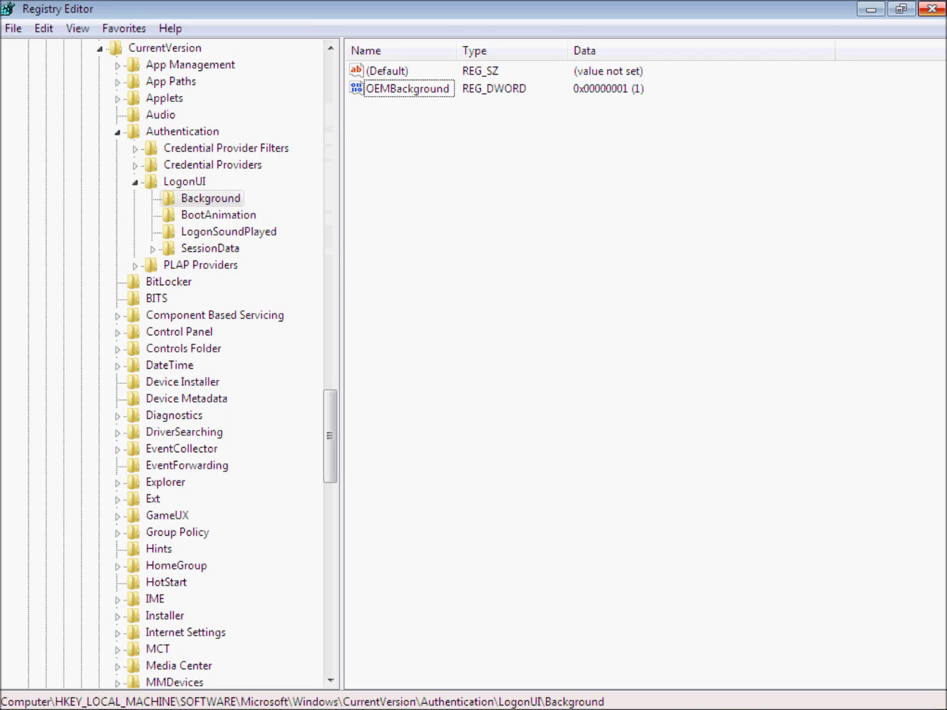
left_click(932, 8)
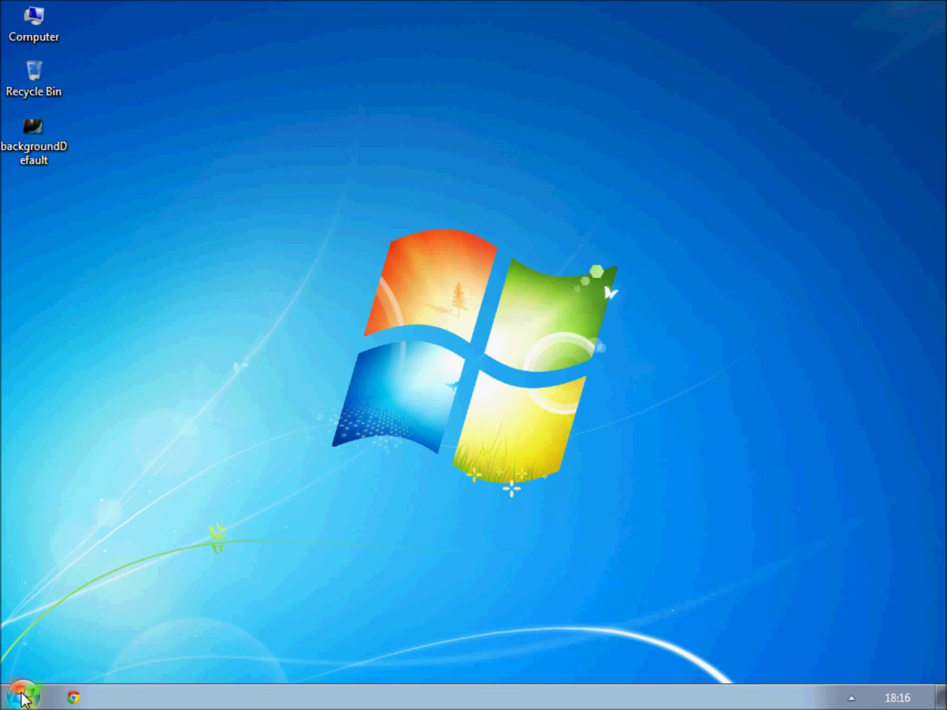
Open Computer and browse into Local Disk (C:) > Windows.
left_click(21, 699)
left_click(297, 499)
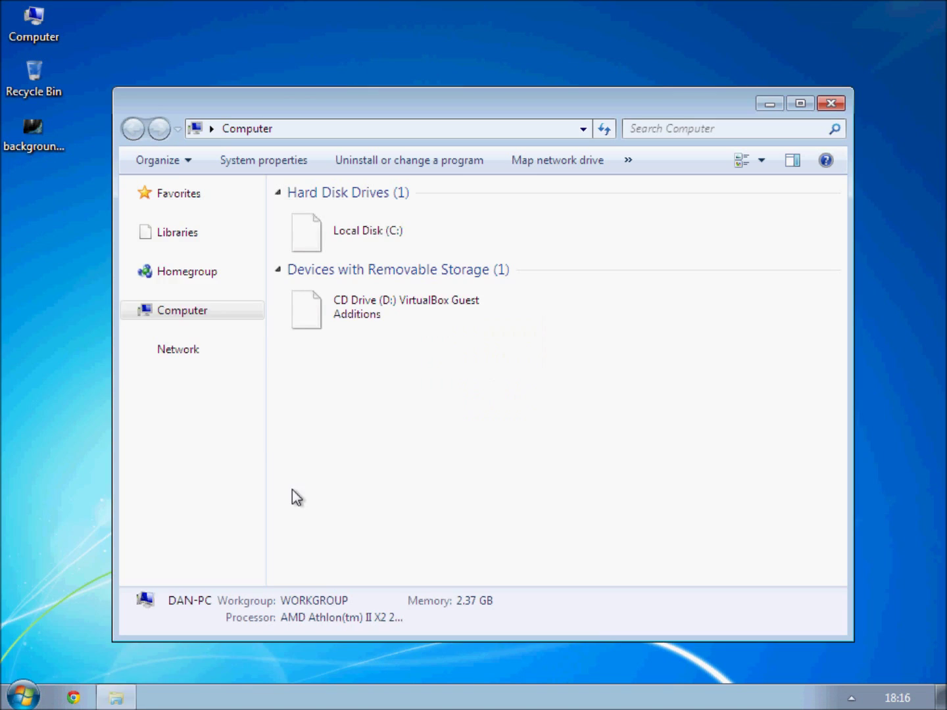
double_click(376, 229)
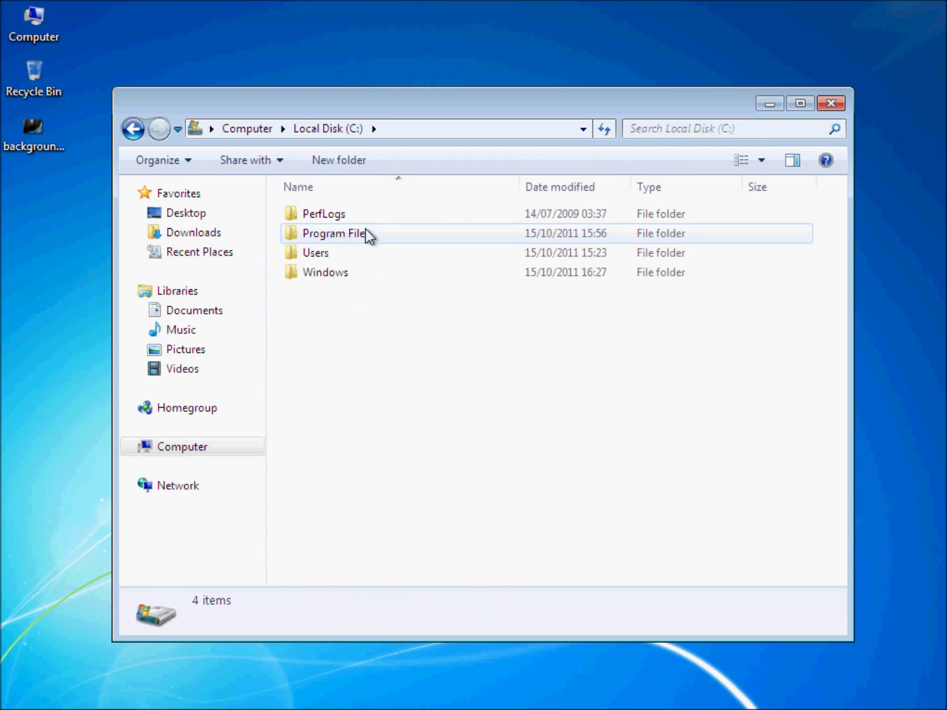
left_click(338, 271)
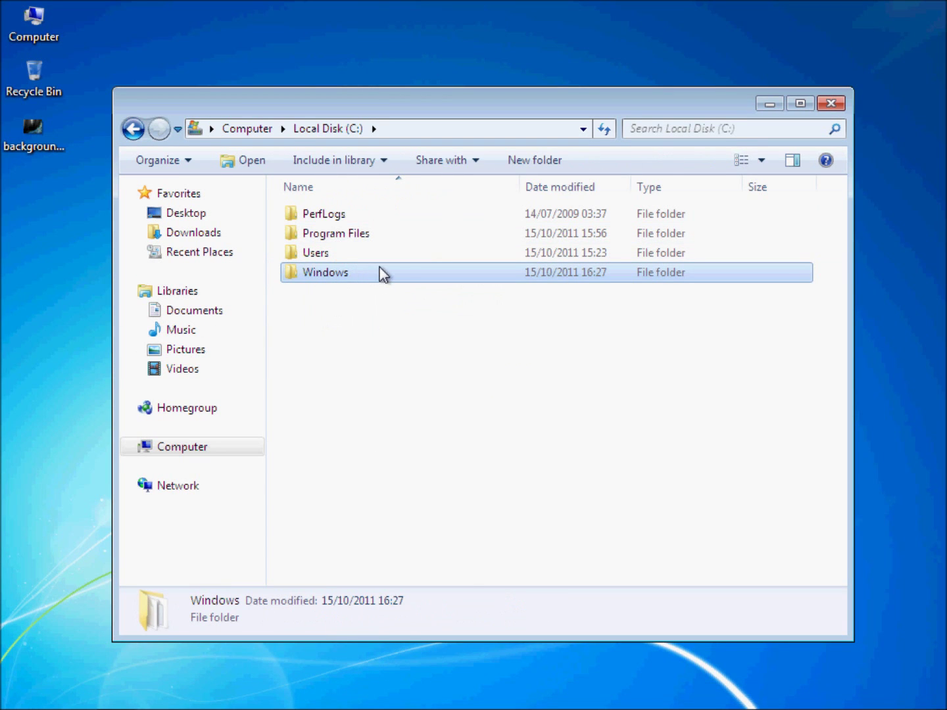
double_click(462, 275)
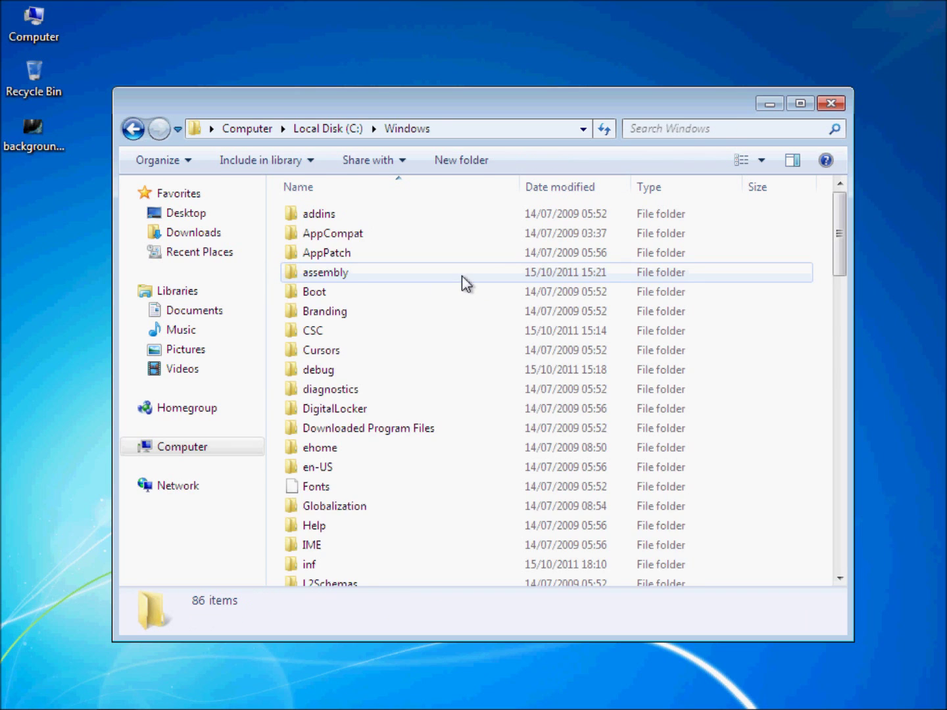
scroll(462, 276, "down", 19)
scroll(454, 303, "up", 7)
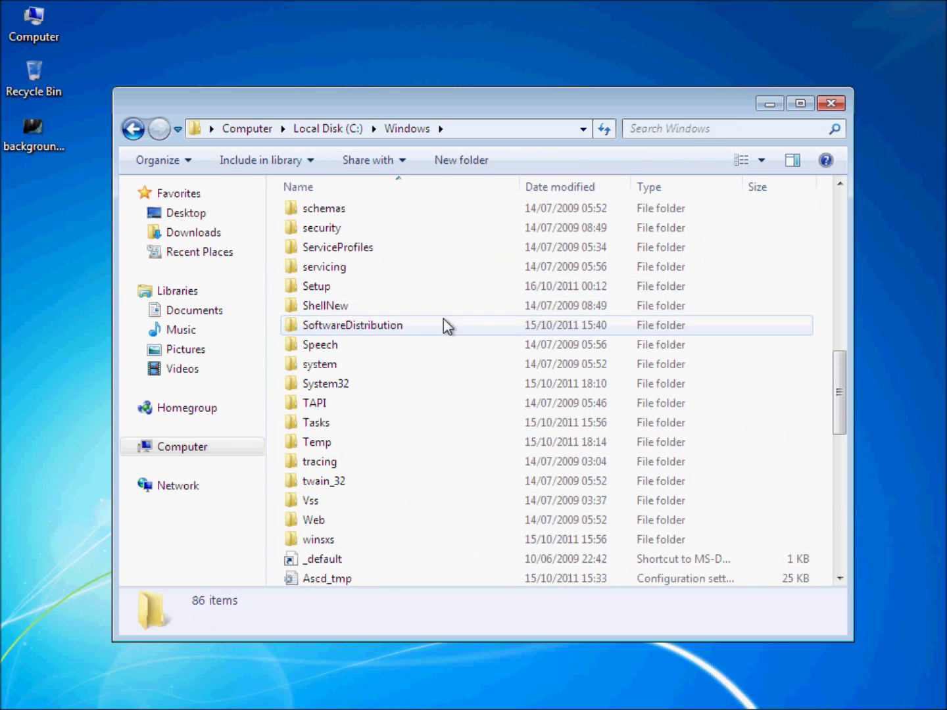
Navigate into System32 and open the oobe folder.
double_click(340, 384)
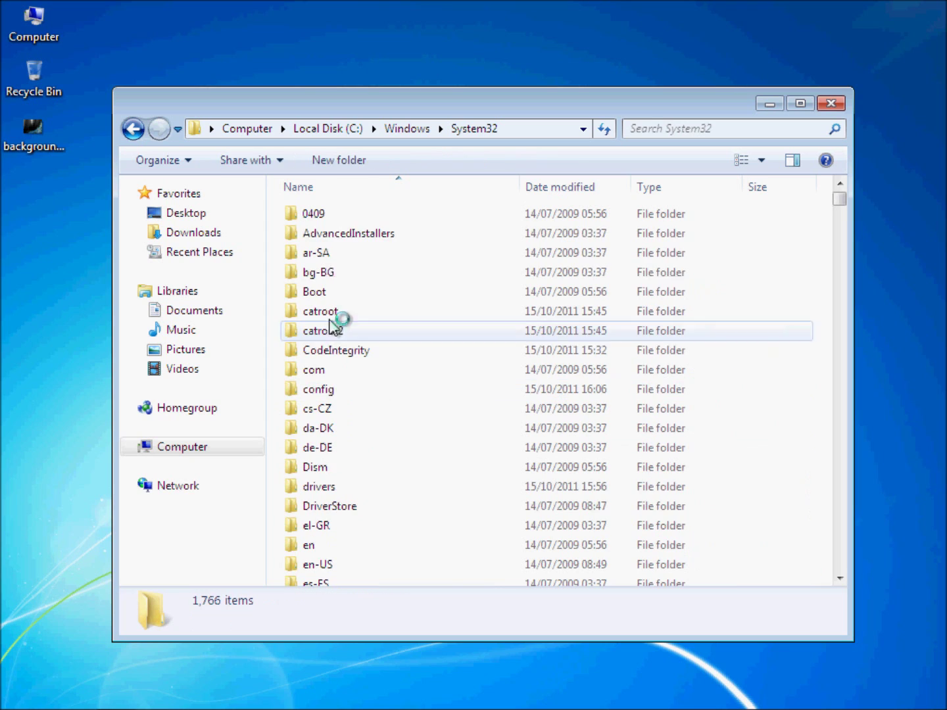
scroll(380, 379, "down", 3)
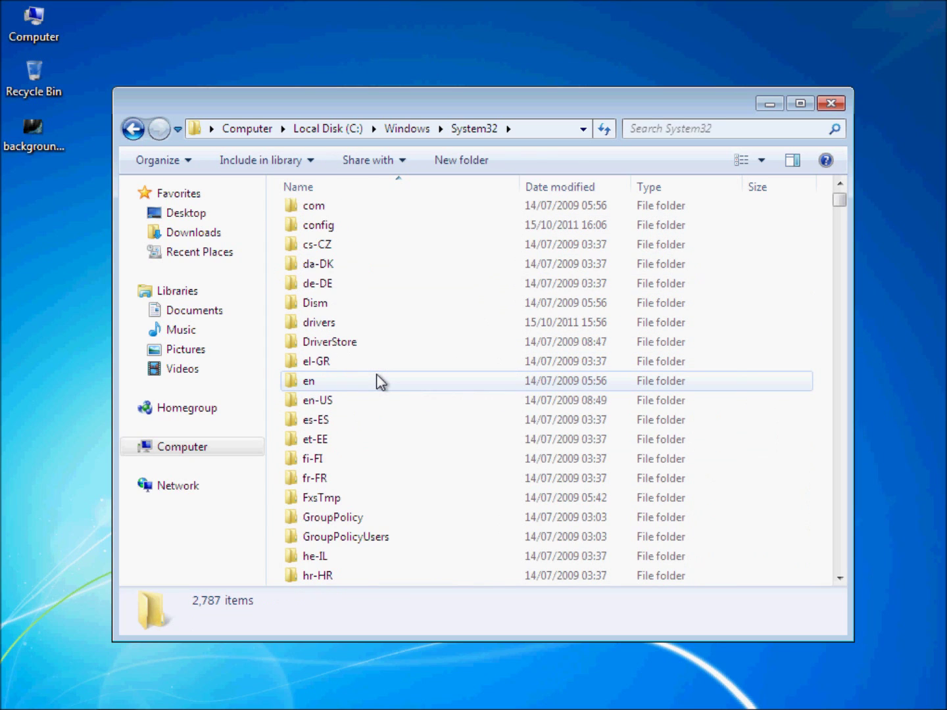
key("o")
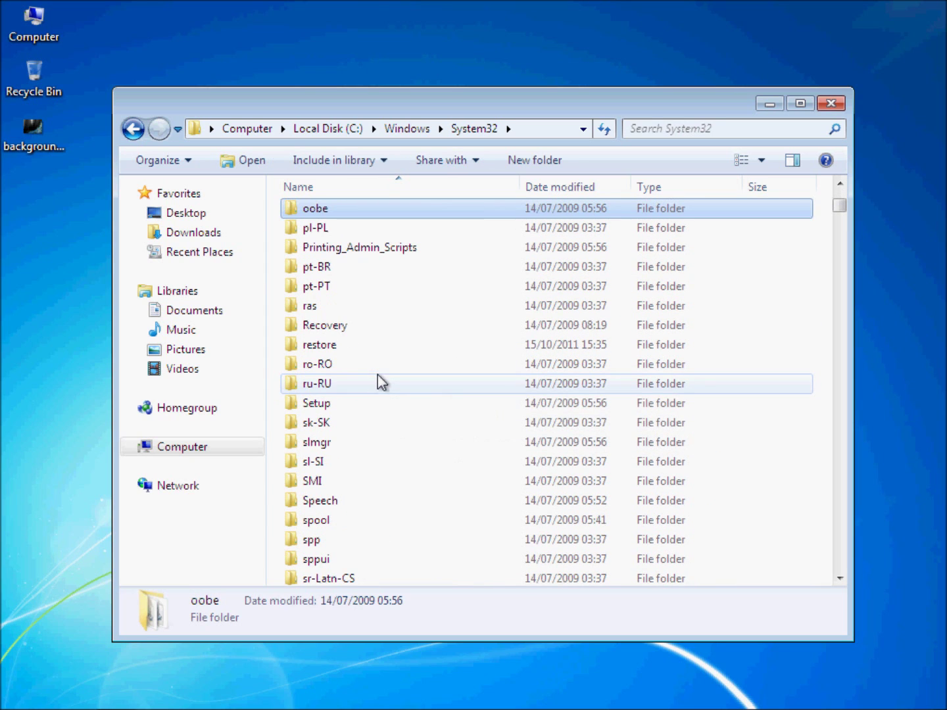
mouse_move(329, 212)
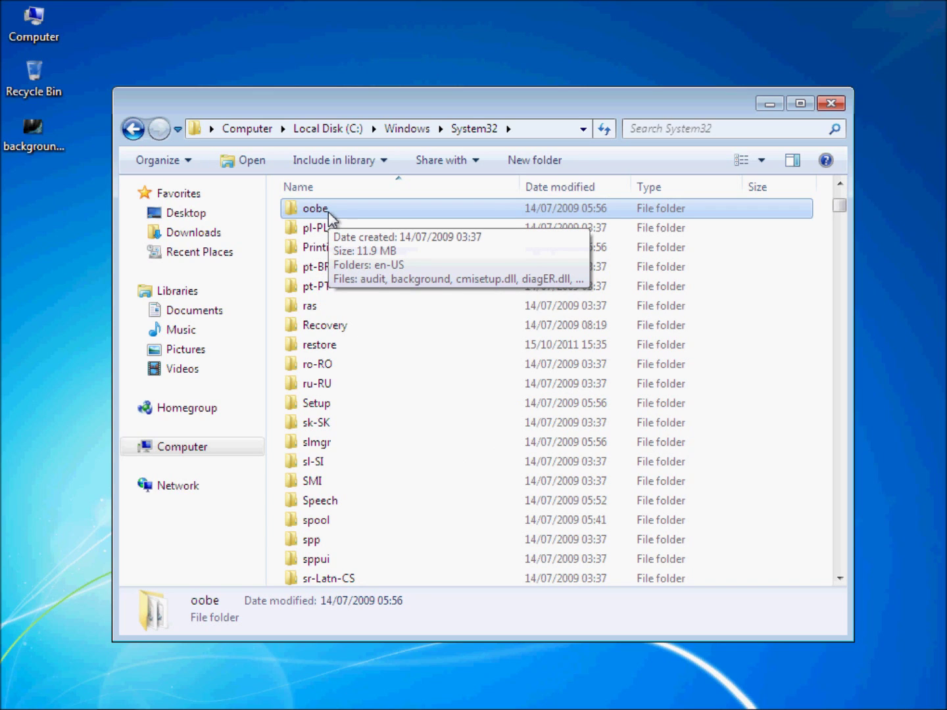
double_click(328, 211)
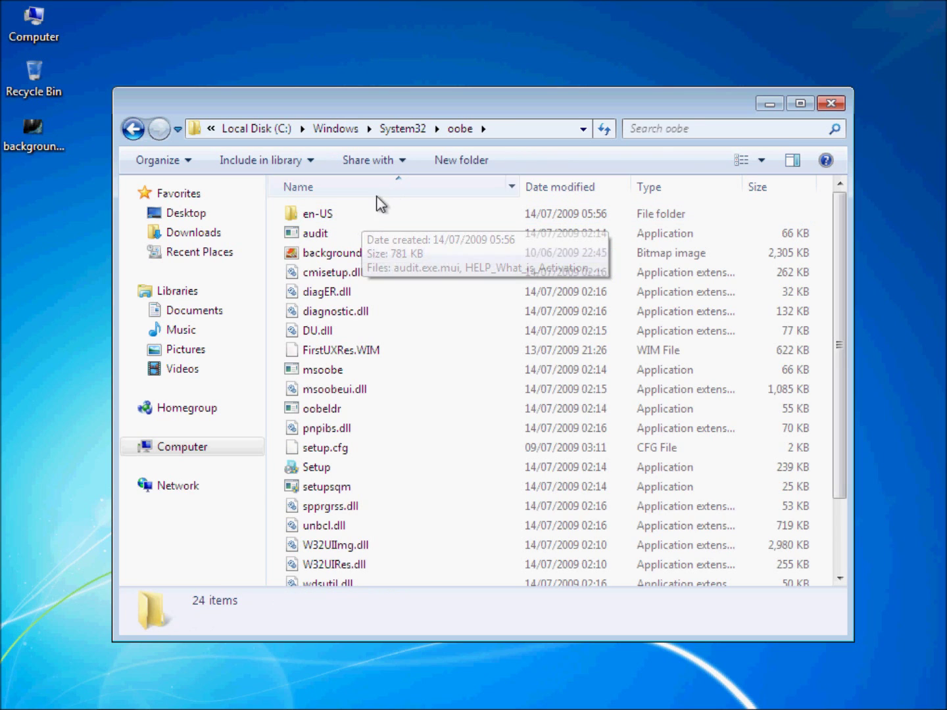
double_click(360, 211)
key("BackSpace")
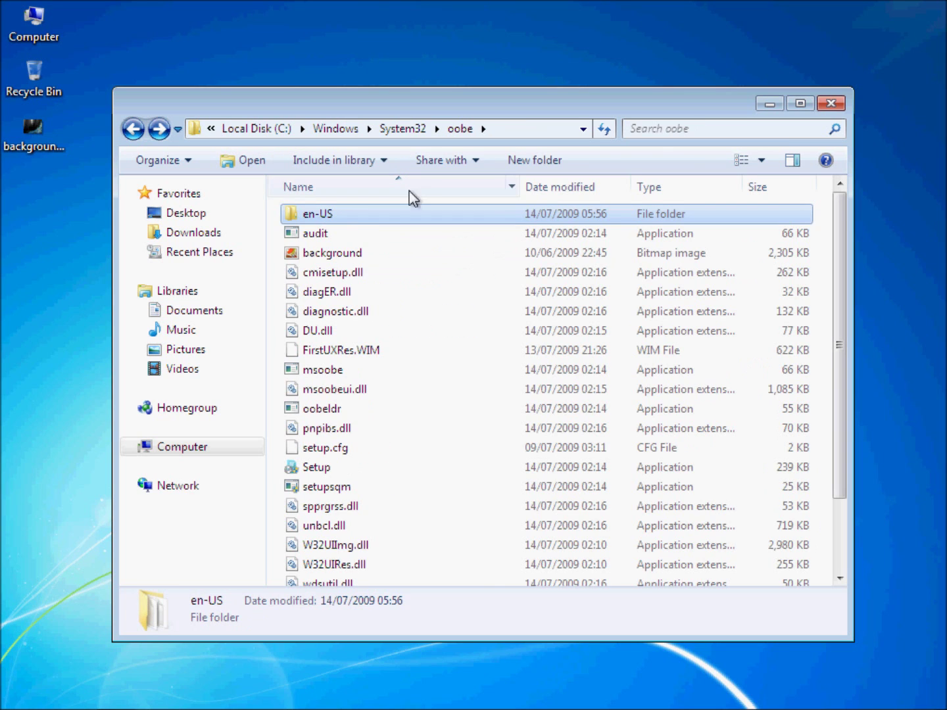
left_click(364, 330)
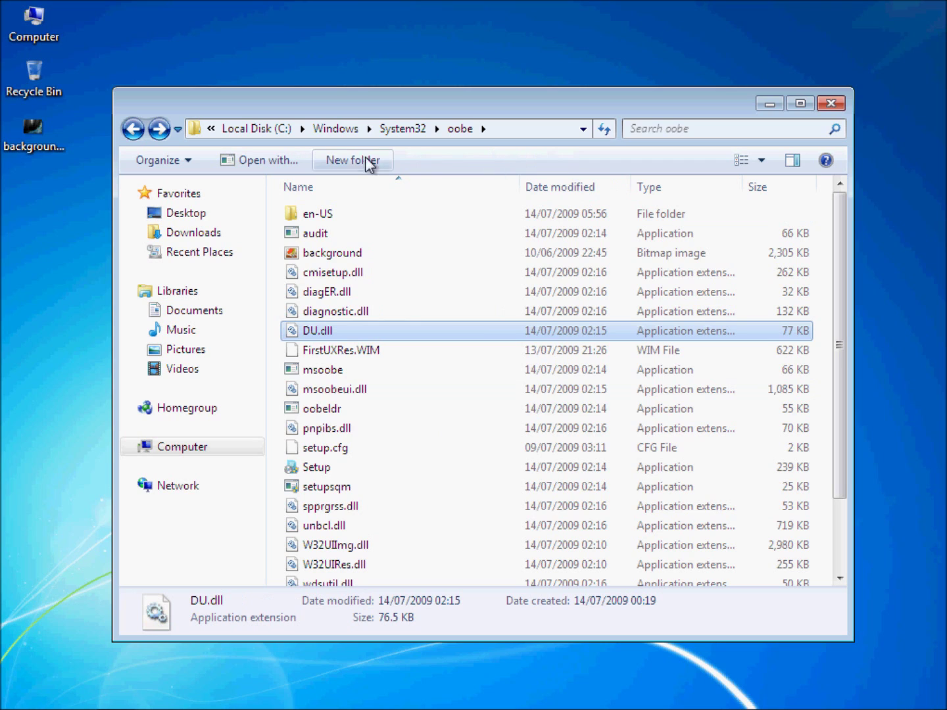
Create a folder named info in oobe with admin approval and open it.
left_click(359, 163)
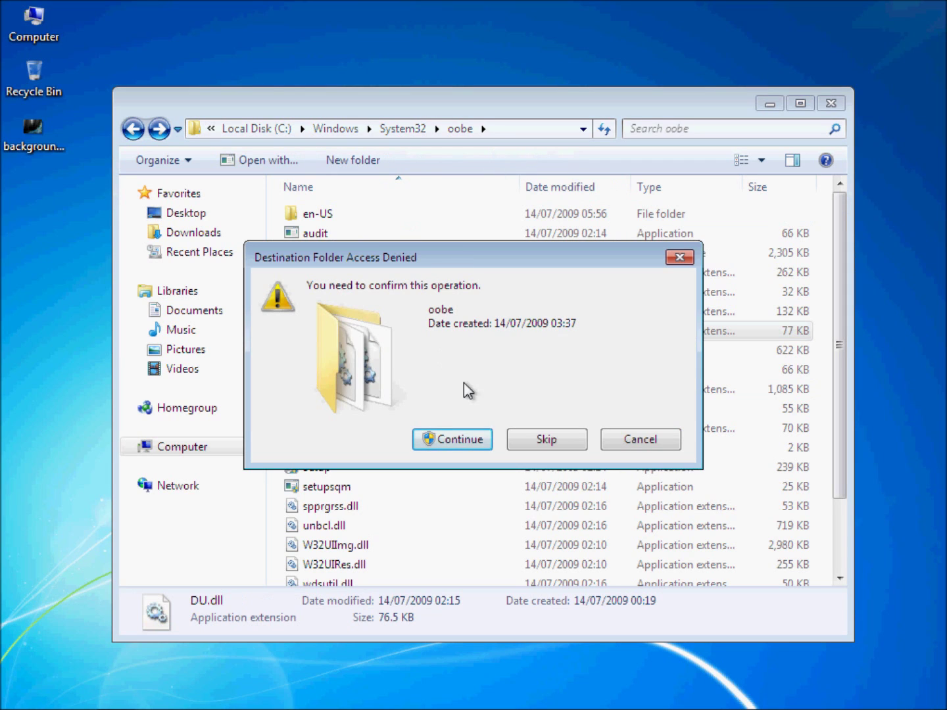
left_click(469, 439)
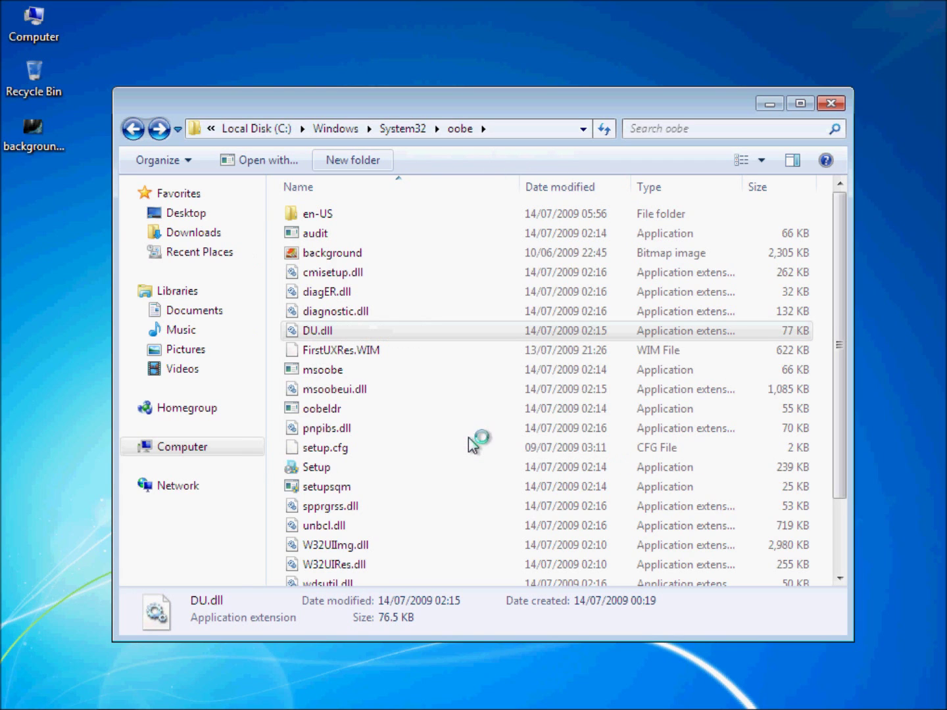
type("info")
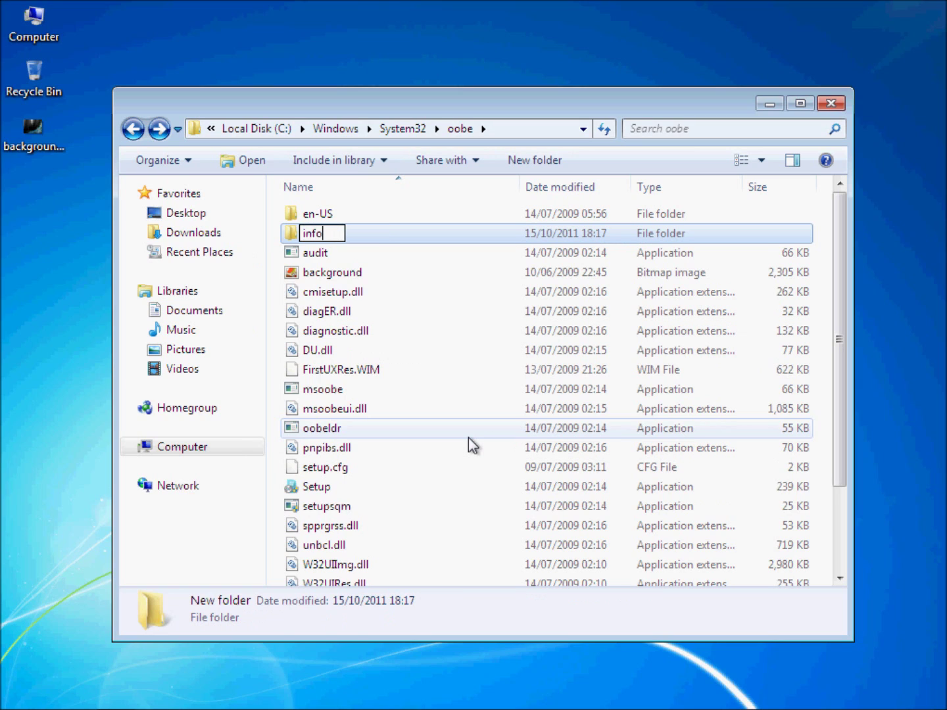
key("Return")
key("Return")
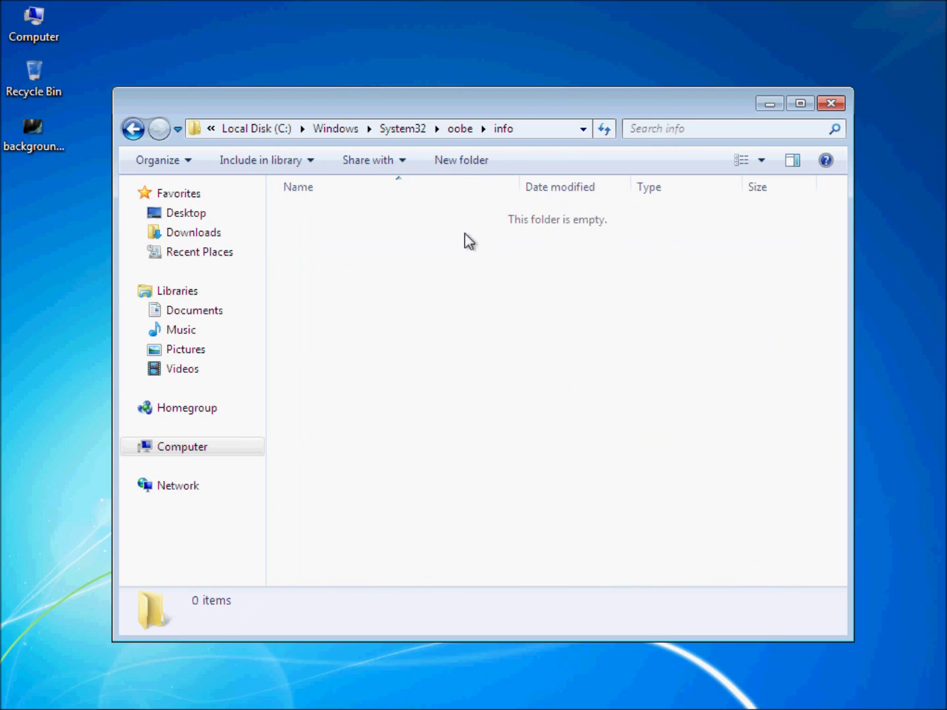
left_click(463, 161)
key("Return")
Name the new folder 'backgrounds' and move backgroundDefault.jpg from the desktop into it with admin approval.
type("backgrounds")
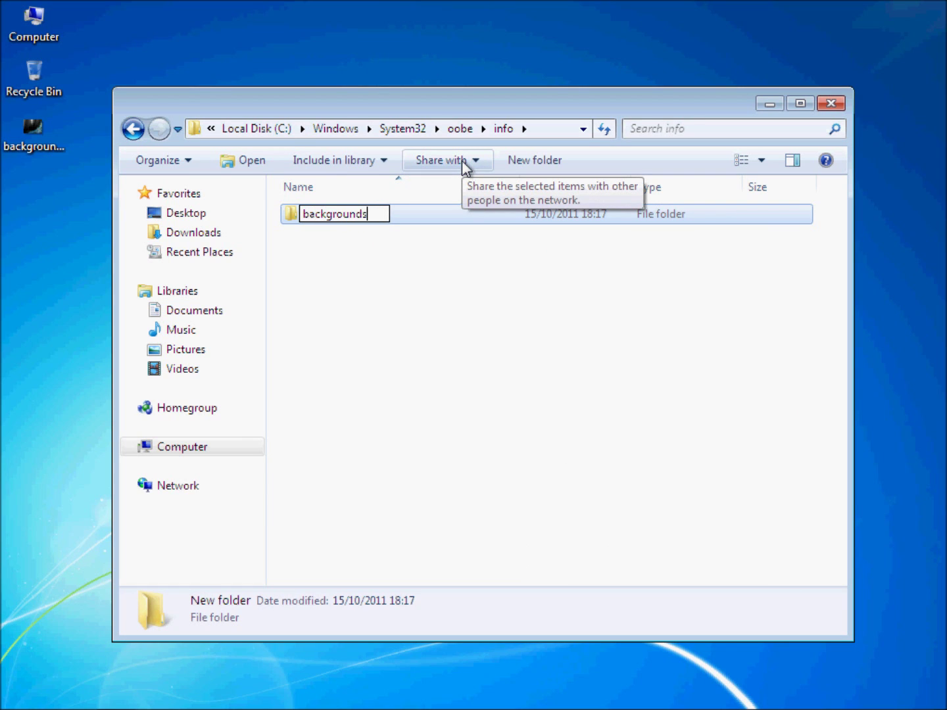
key("Return")
key("Return")
left_click_drag(32, 132, 499, 344)
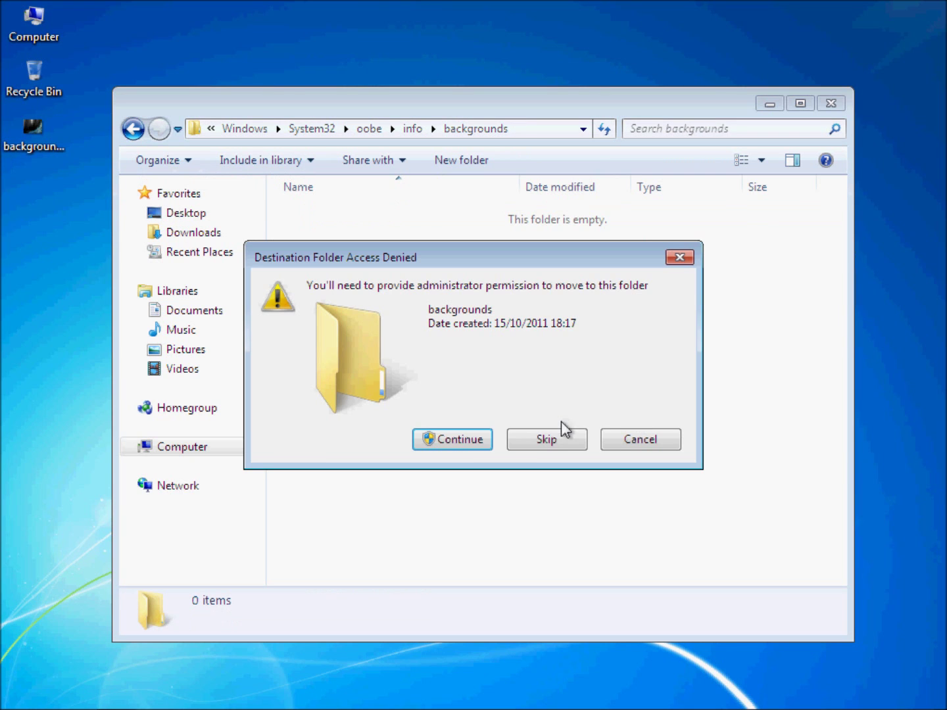
left_click(466, 446)
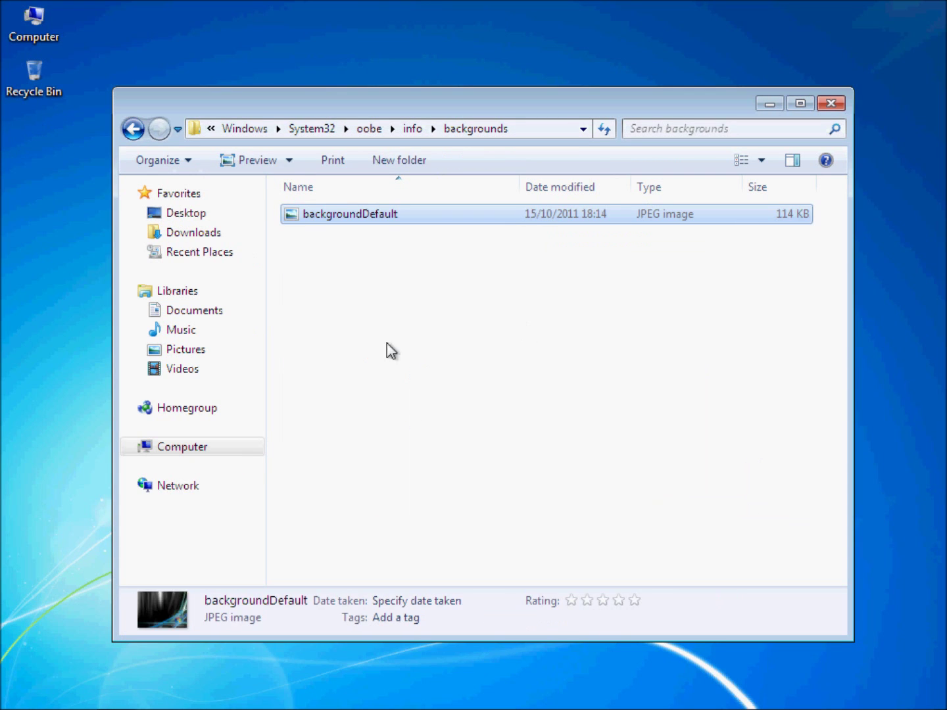
left_click(434, 384)
left_click(59, 390)
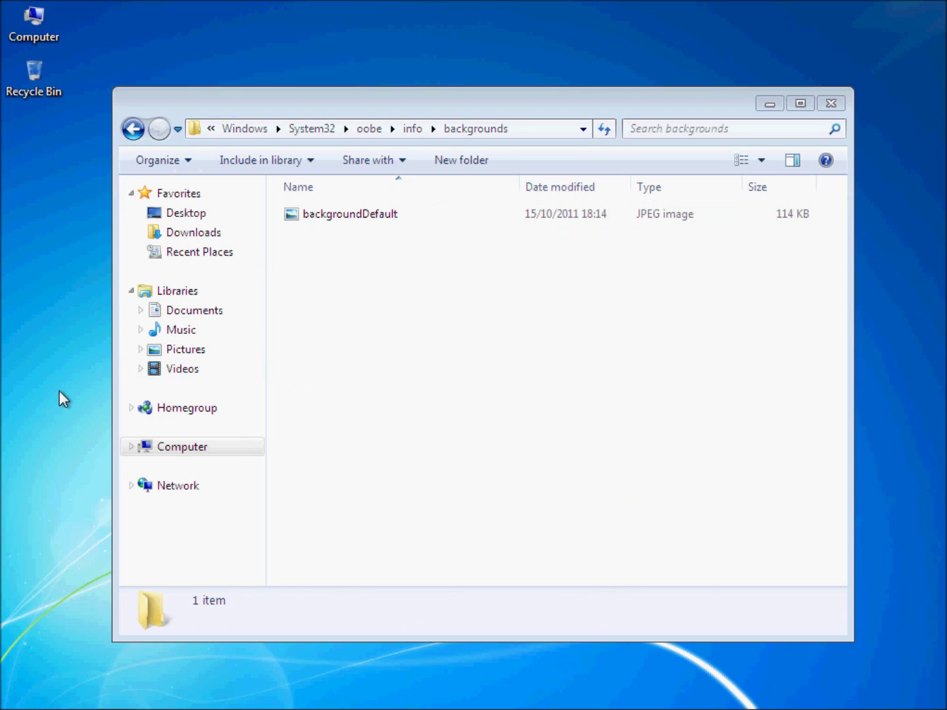
left_click(20, 695)
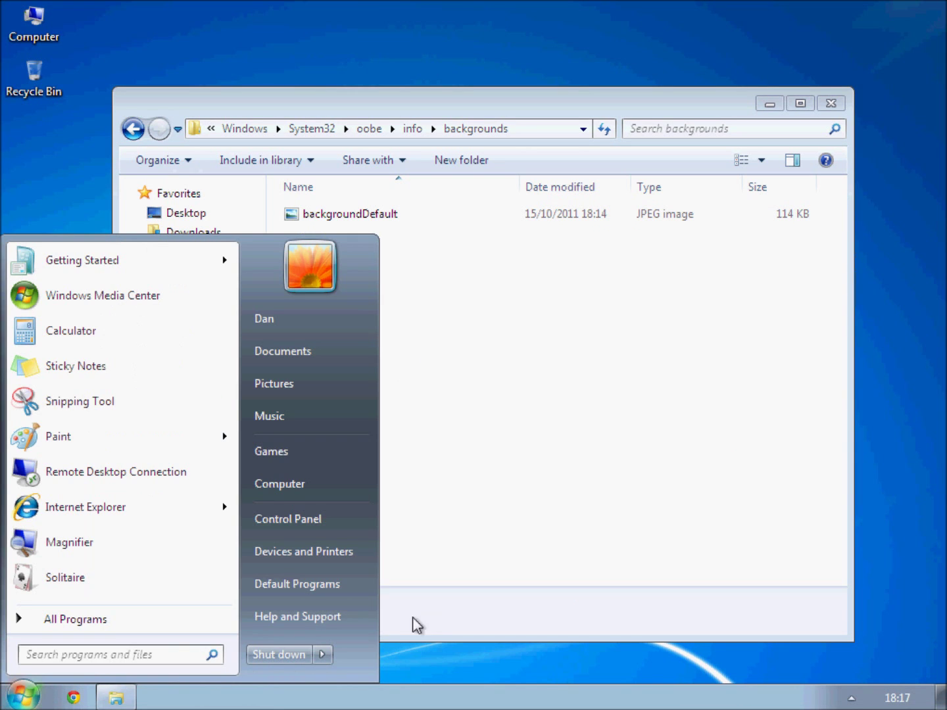
left_click(327, 656)
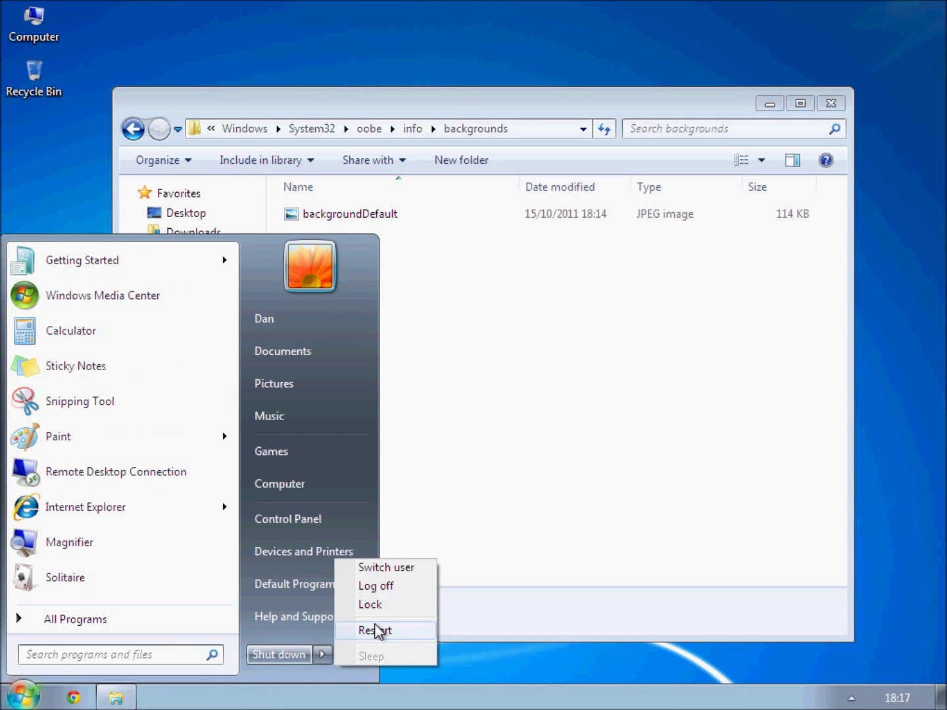
left_click(386, 605)
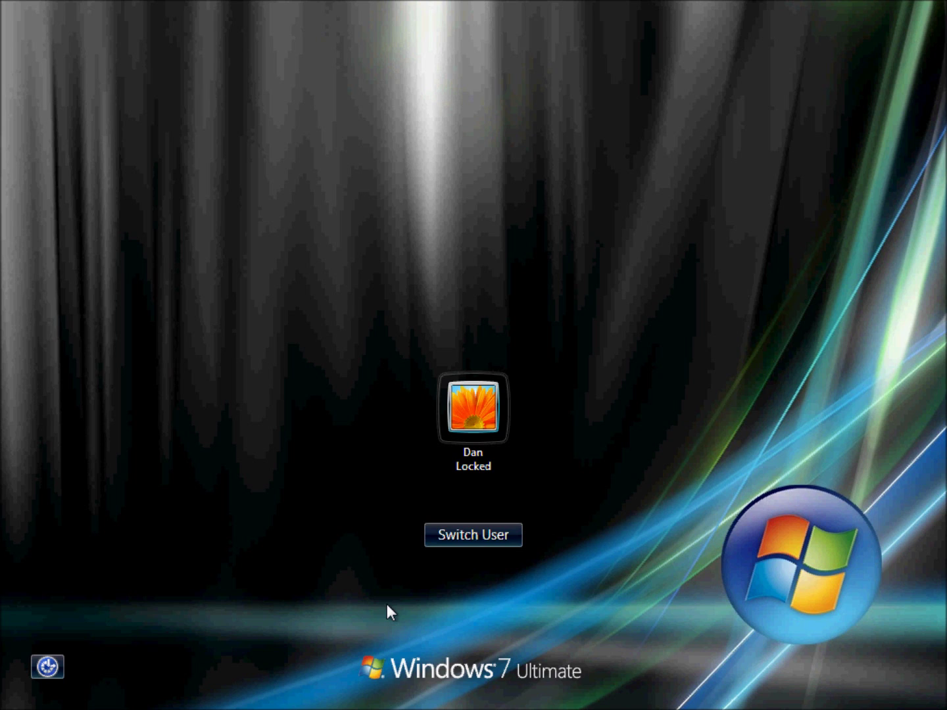
left_click(487, 420)
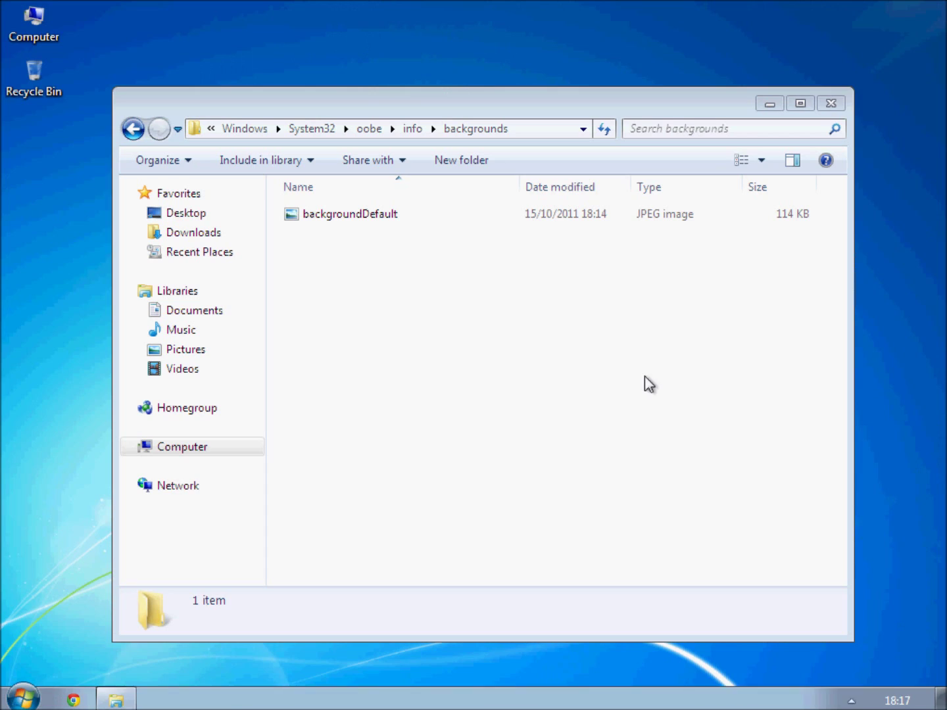
left_click(833, 106)
Close the backgrounds Explorer window and exit VirtualBox full-screen mode.
left_click_drag(856, 40, 325, 496)
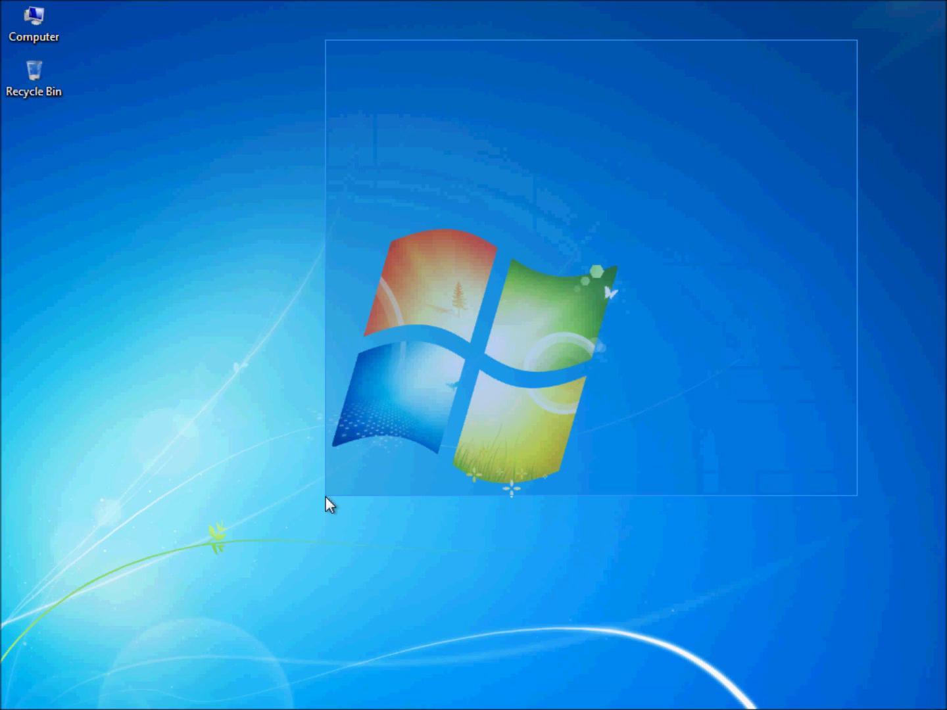
left_click_drag(326, 496, 325, 496)
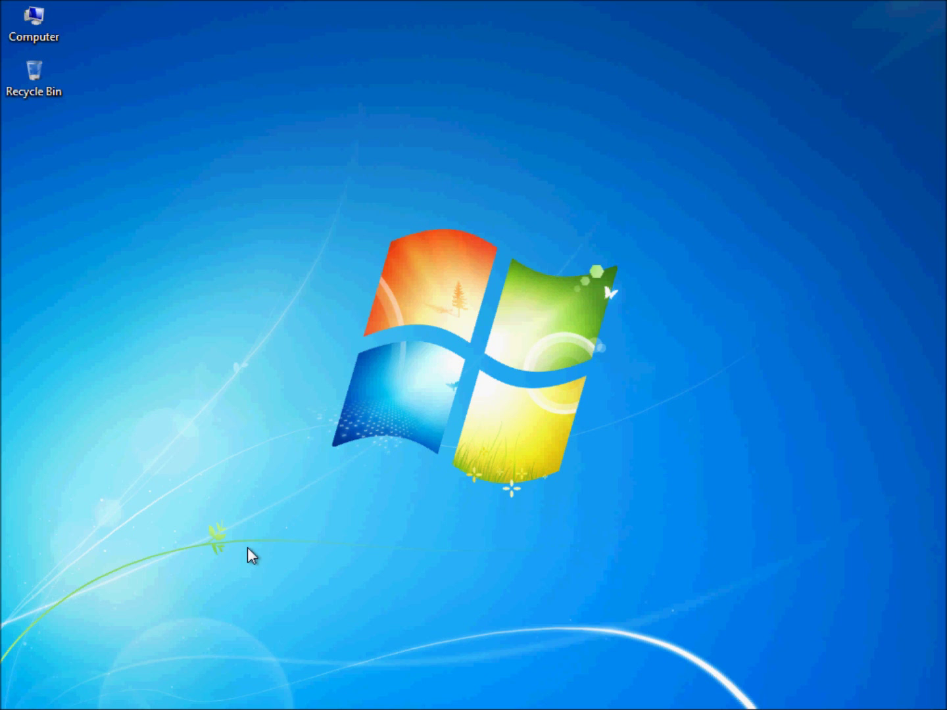
key("ctrl+f")
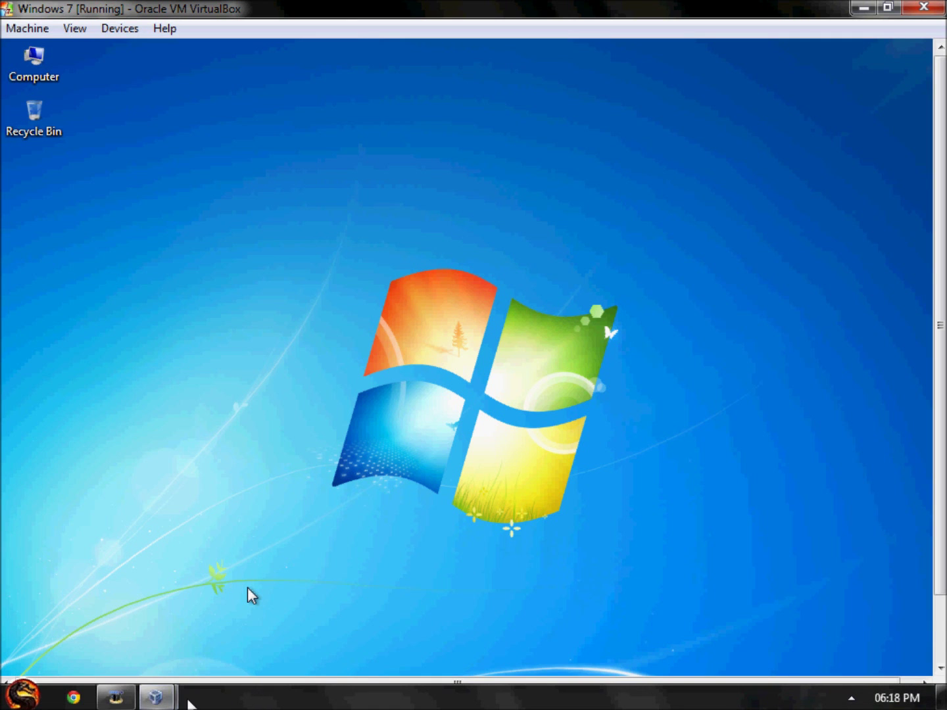